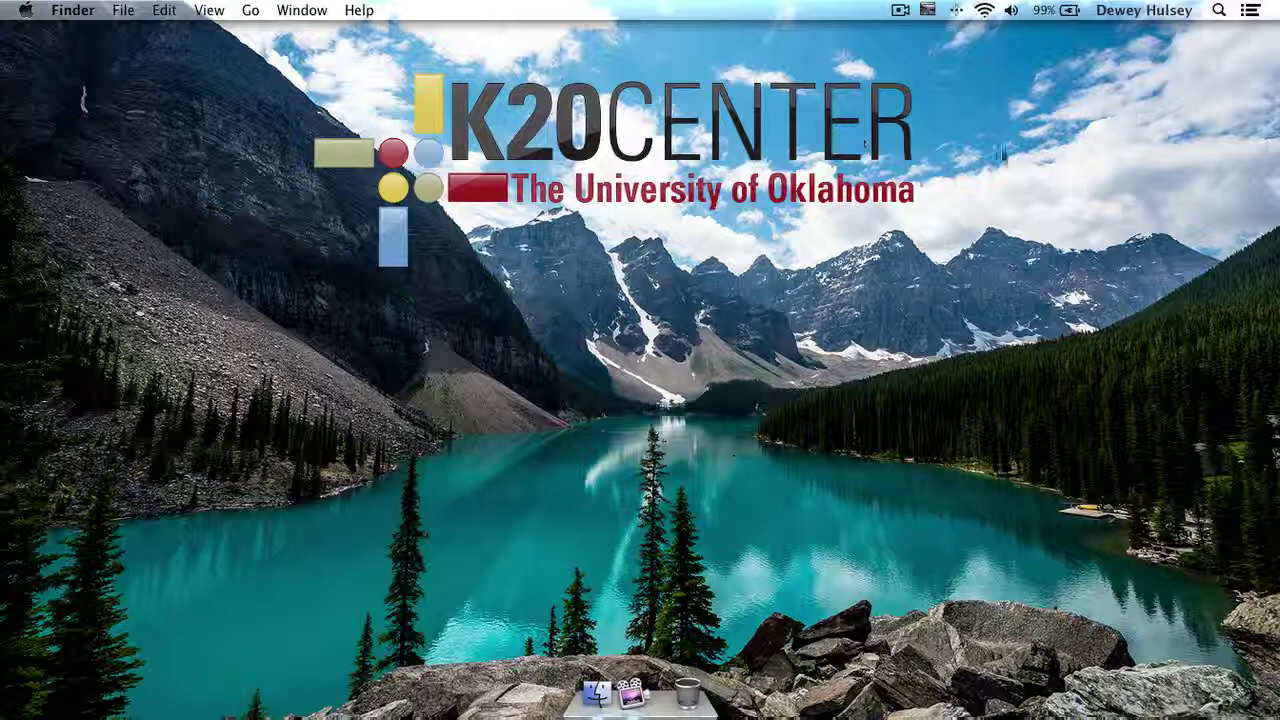
# - Search Spotlight for 'photo', browse the Developer-only results, and open Spotlight Preferences
pyautogui.click(1219, 12)
pyautogui.write('phot')
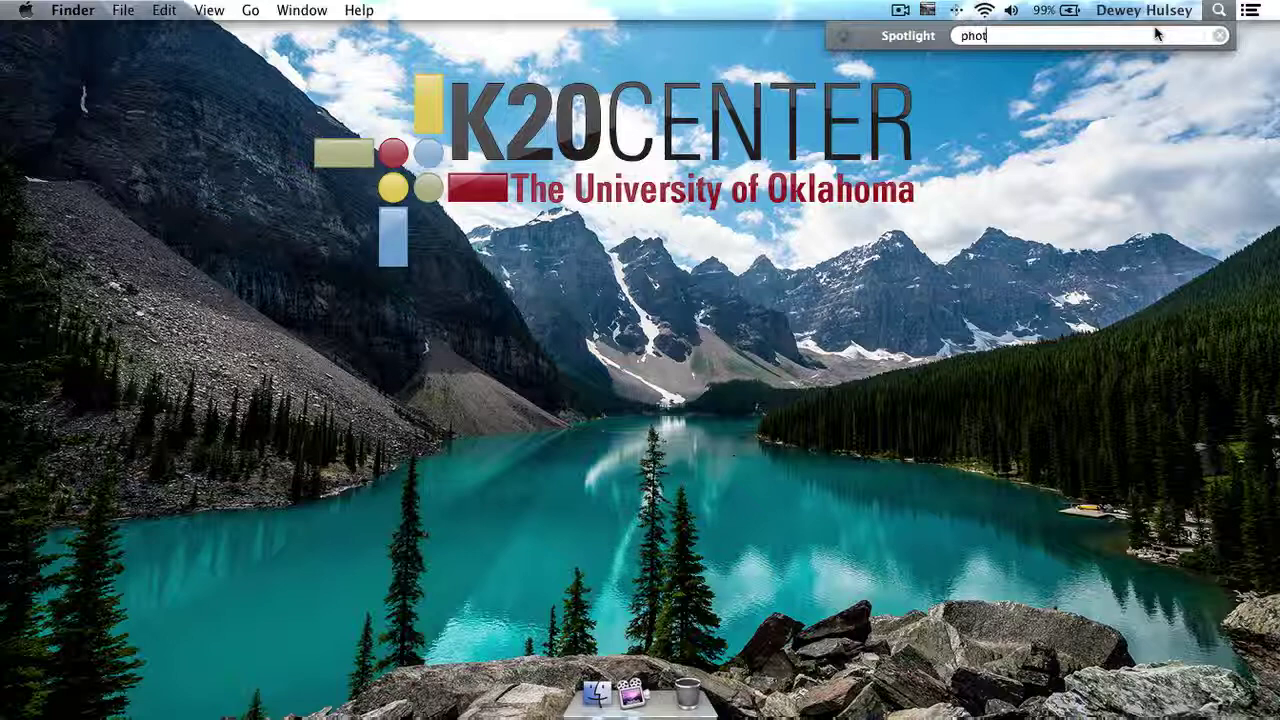
pyautogui.write('o')
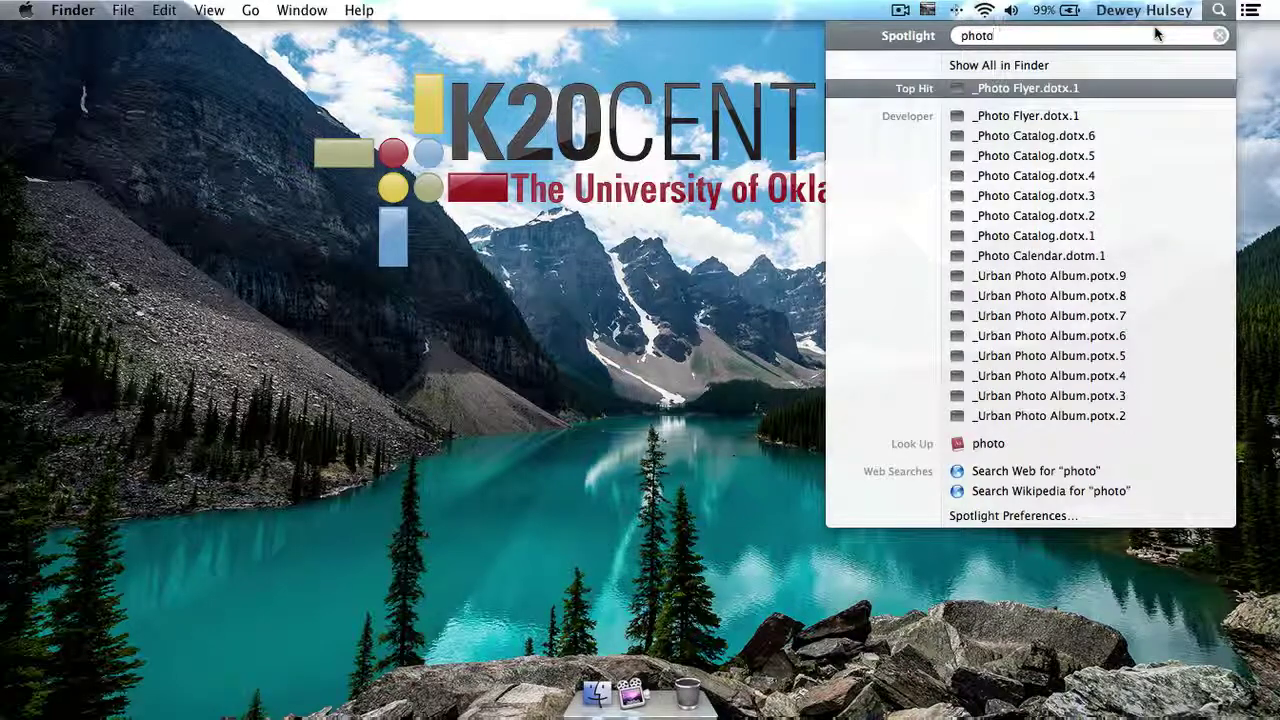
pyautogui.press('Down')
pyautogui.press('Down')
pyautogui.press('Down')
pyautogui.press('Down')
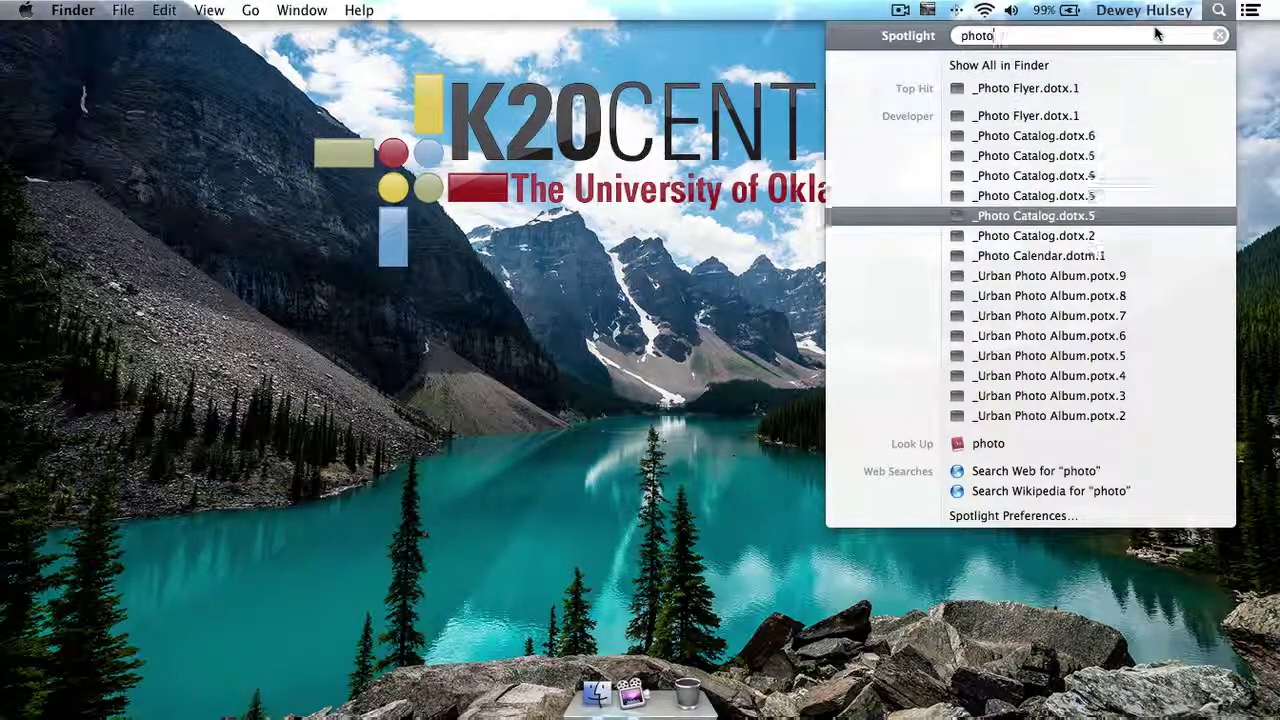
pyautogui.press('Down')
pyautogui.press('Down')
pyautogui.press('Down')
pyautogui.press('Down')
pyautogui.press('Down')
pyautogui.press('Down')
pyautogui.press('Down')
pyautogui.press('Down')
pyautogui.press('Down')
pyautogui.press('Up')
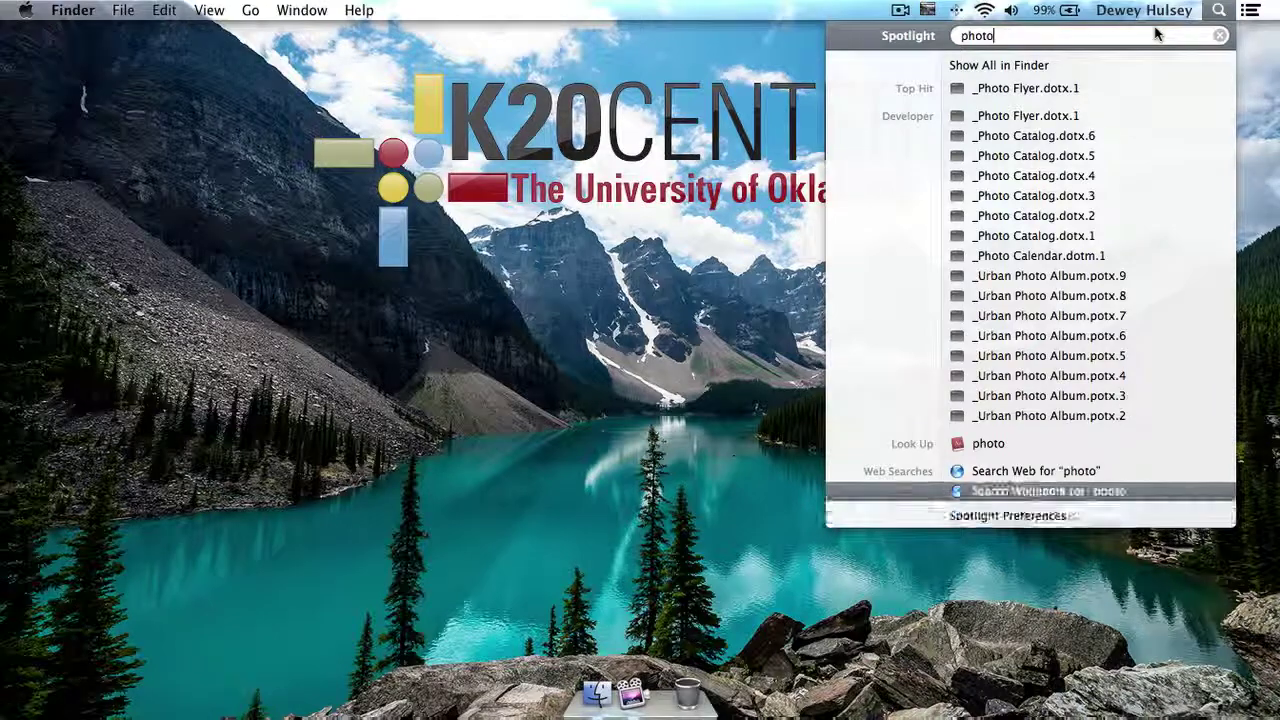
pyautogui.press('Up')
pyautogui.press('Up')
pyautogui.press('Up')
pyautogui.press('Up')
pyautogui.press('Up')
pyautogui.press('Up')
pyautogui.press('Up')
pyautogui.press('Up')
pyautogui.press('Up')
pyautogui.press('Up')
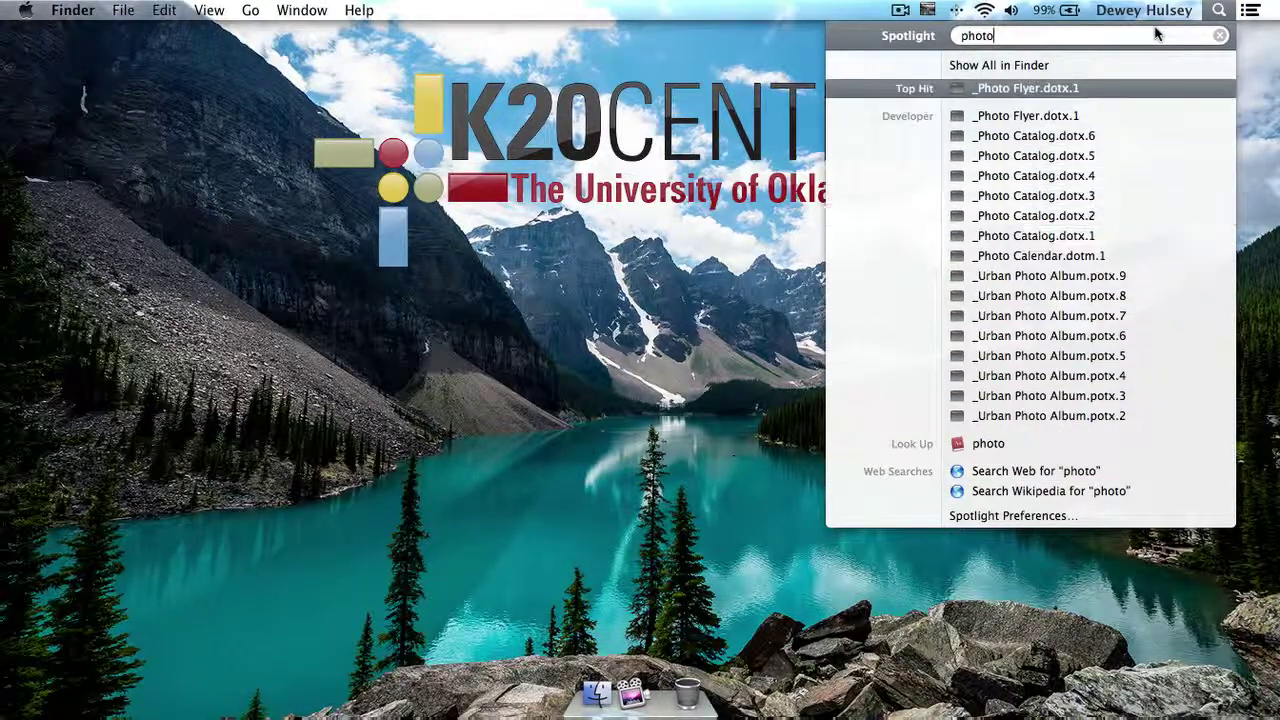
pyautogui.press('Up')
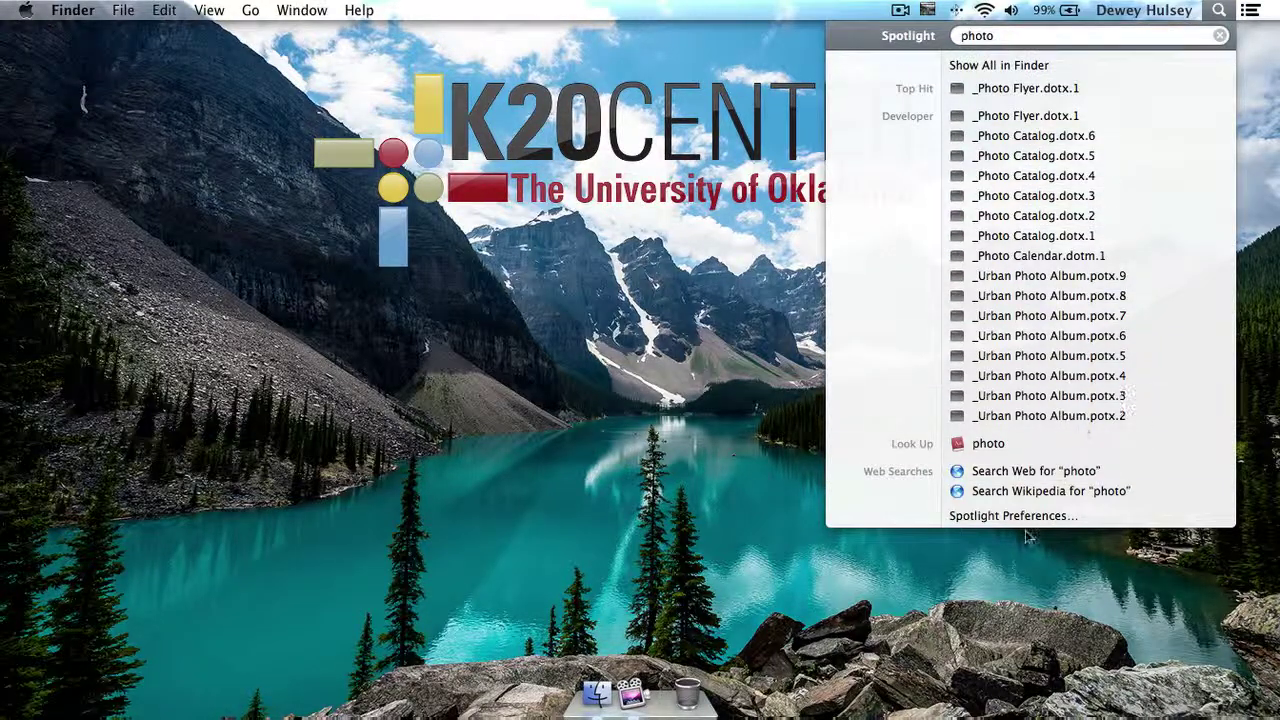
pyautogui.click(1018, 516)
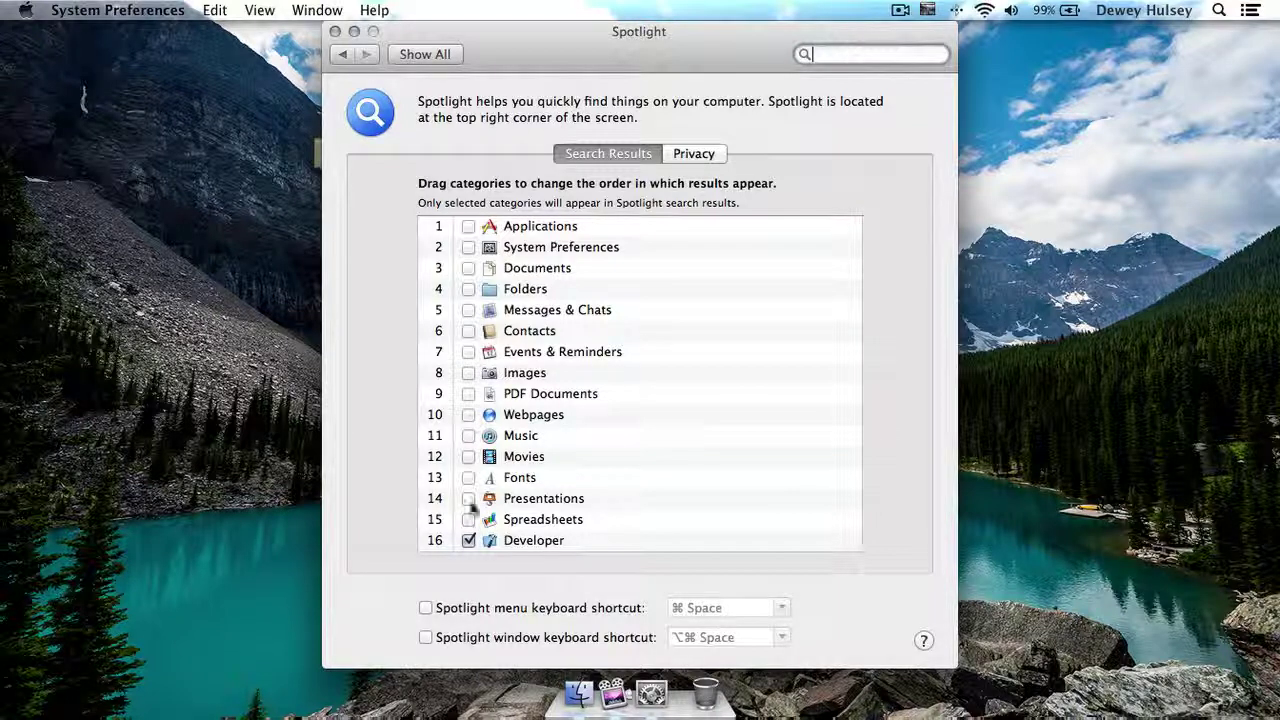
# - Exclude Developer from Spotlight search results, briefly checking a Finder Desktop window
pyautogui.click(468, 540)
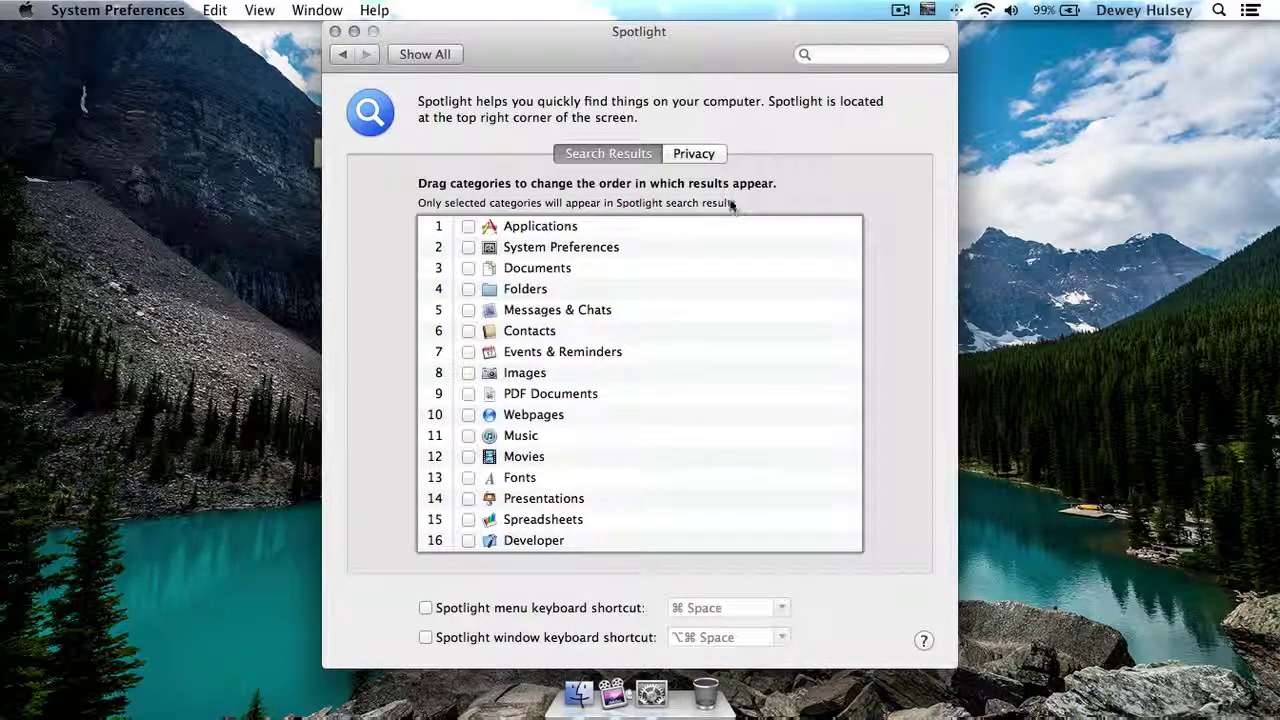
pyautogui.moveTo(645, 77); pyautogui.dragTo(625, 77)
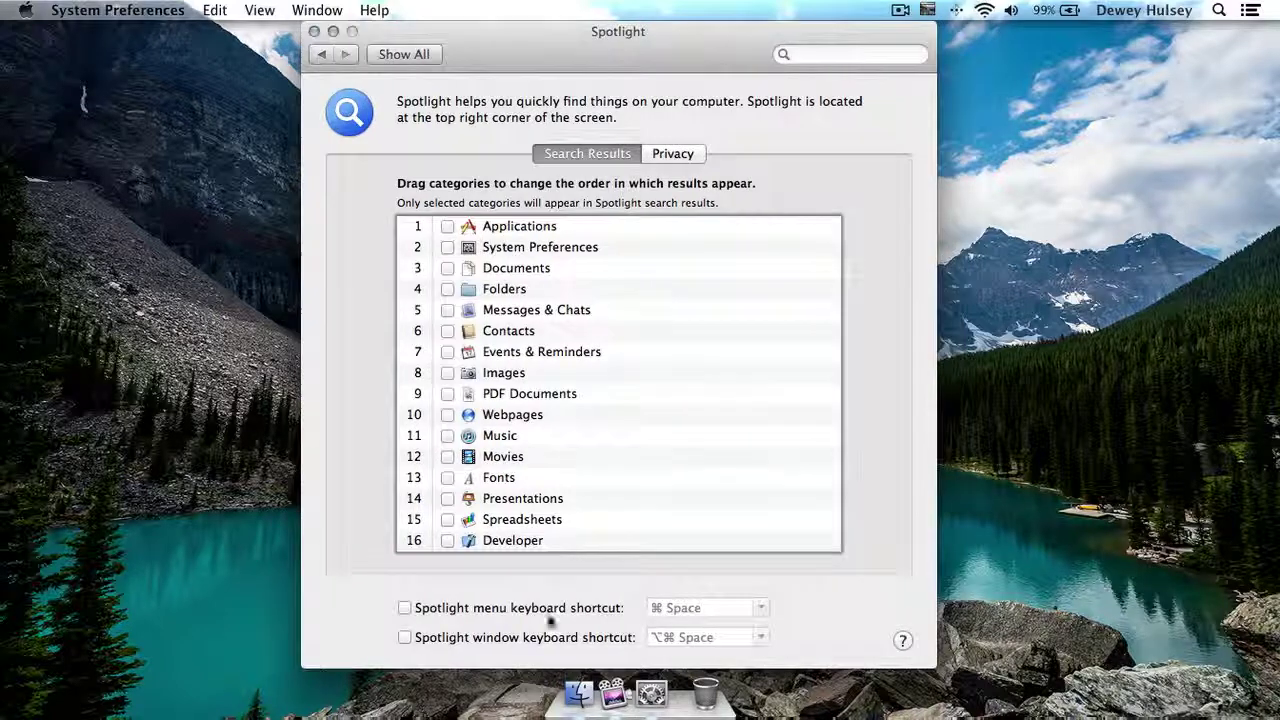
pyautogui.click(579, 692)
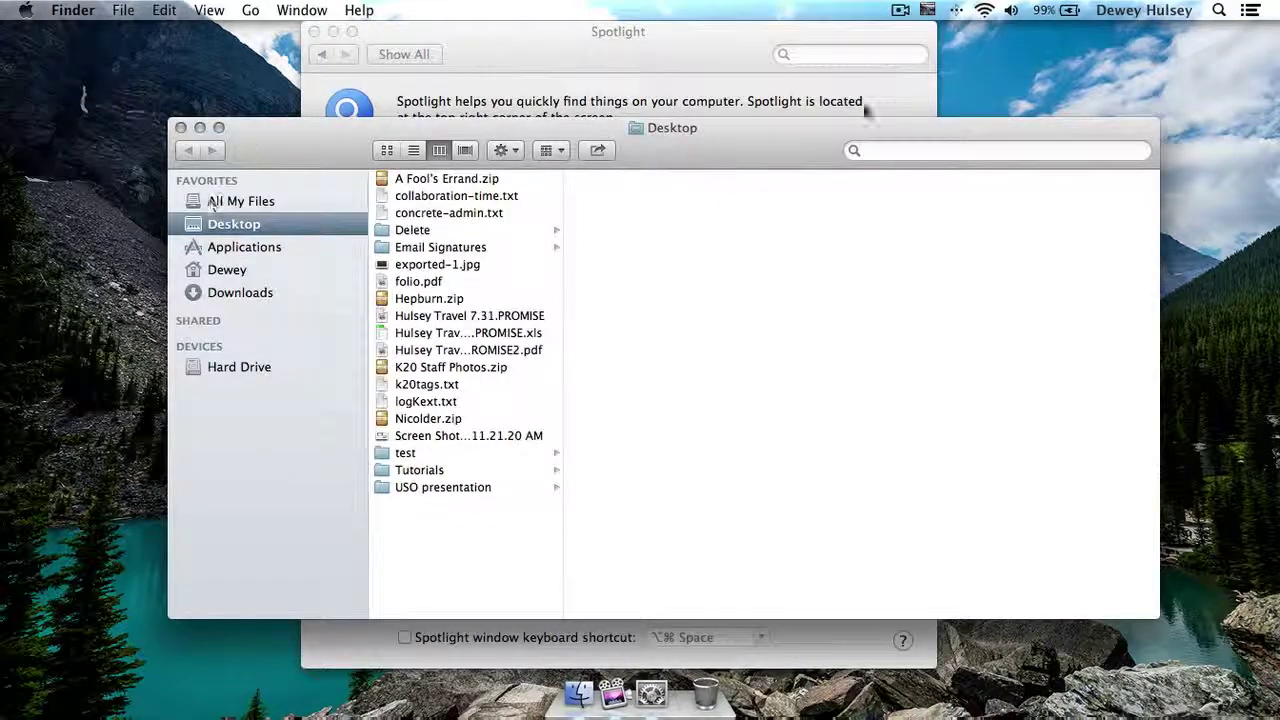
pyautogui.click(893, 151)
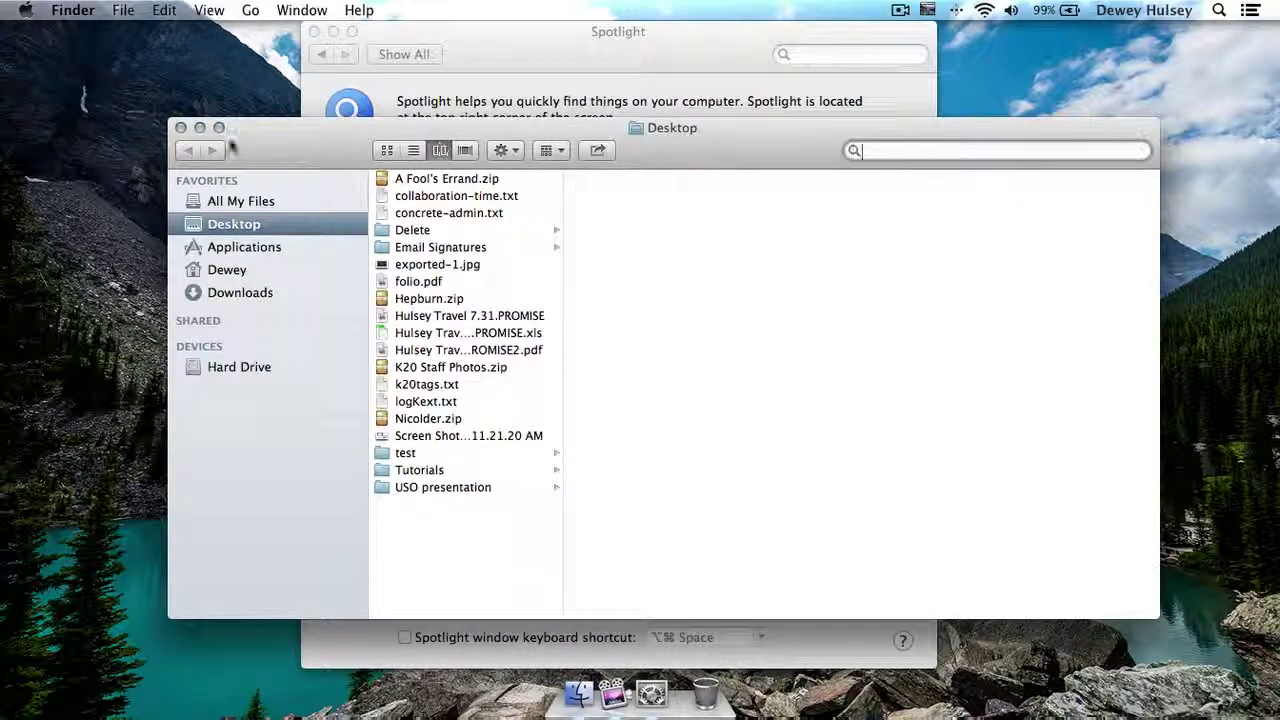
pyautogui.click(180, 127)
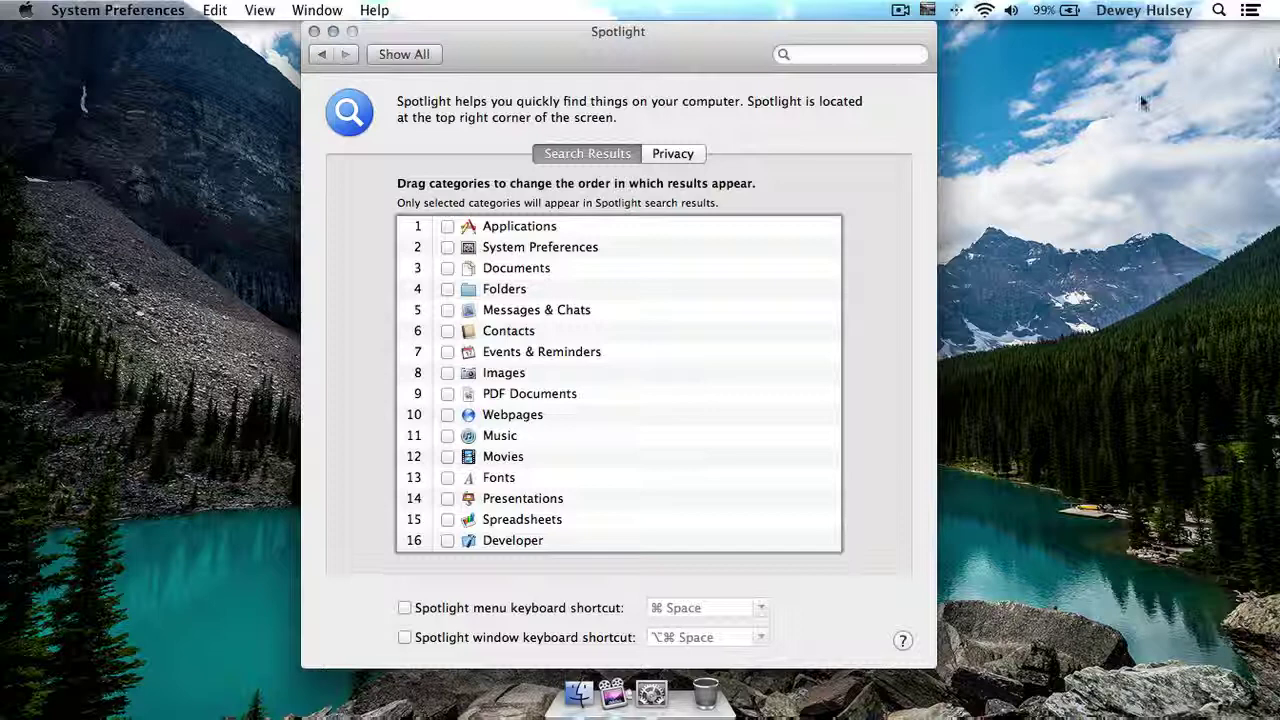
# - Toggle the Spotlight menu shortcut on and back off, then test and dismiss Spotlight
pyautogui.click(405, 607)
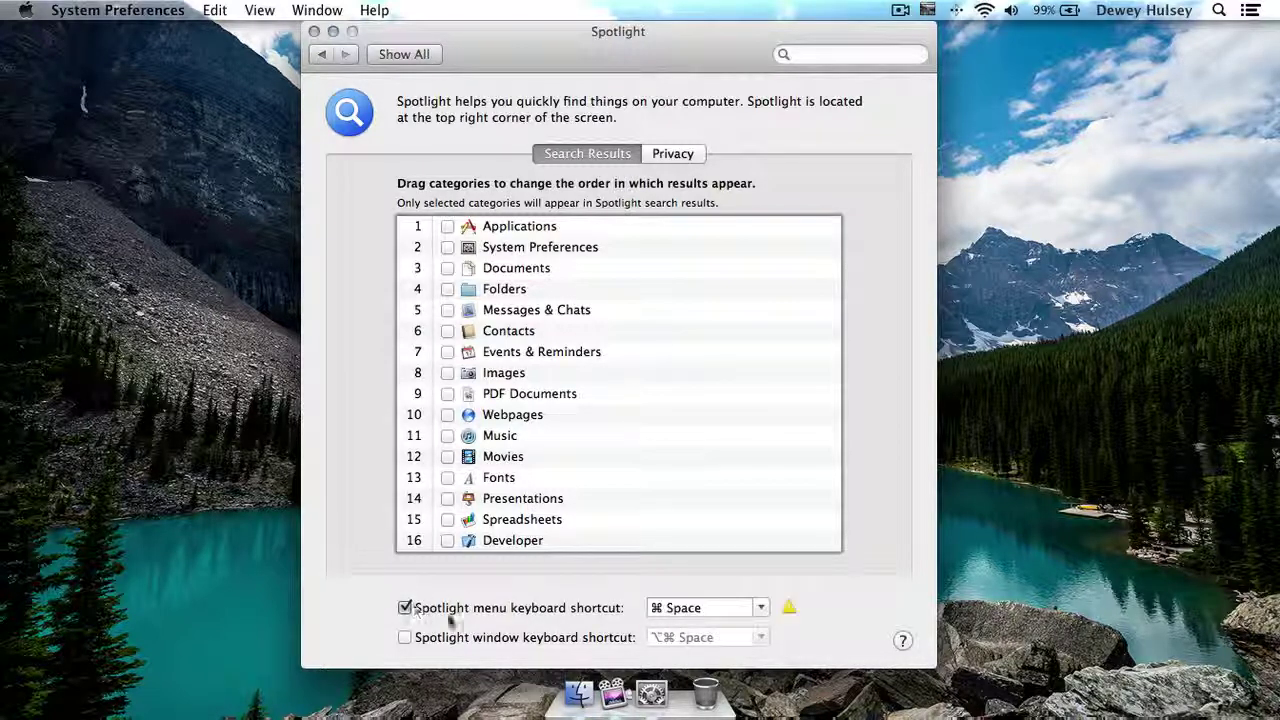
pyautogui.click(583, 609)
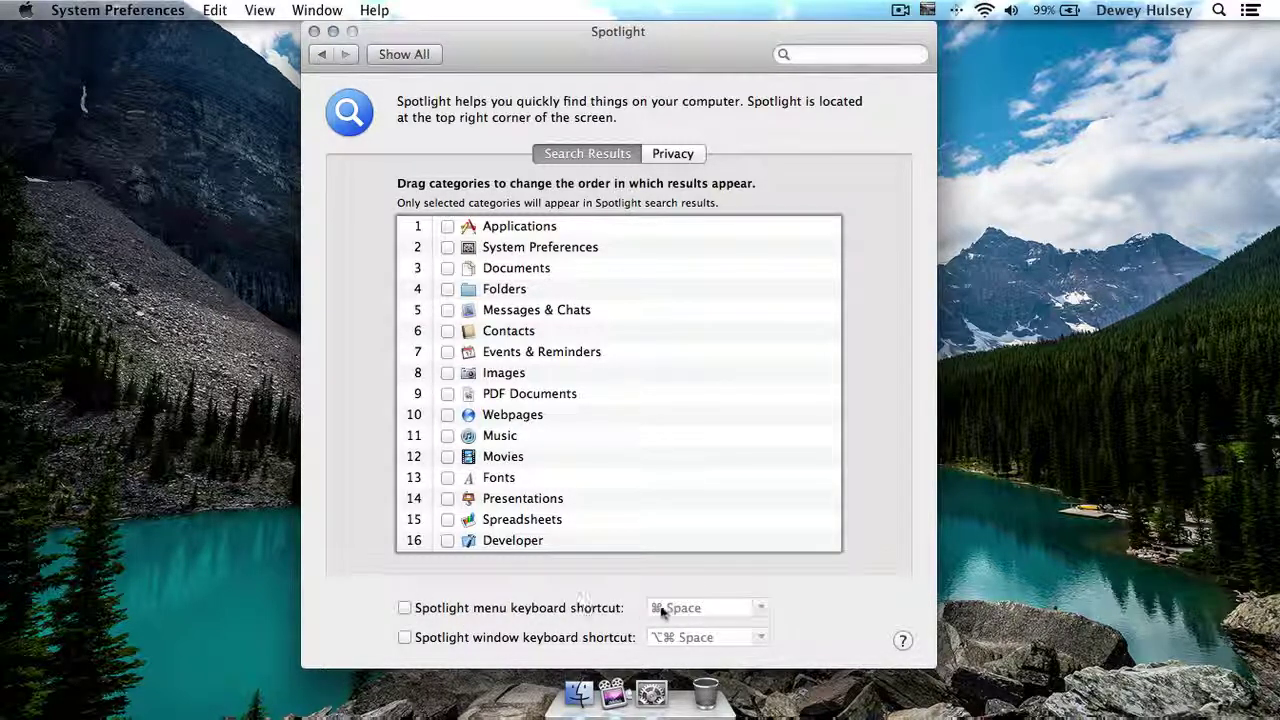
pyautogui.click(1219, 10)
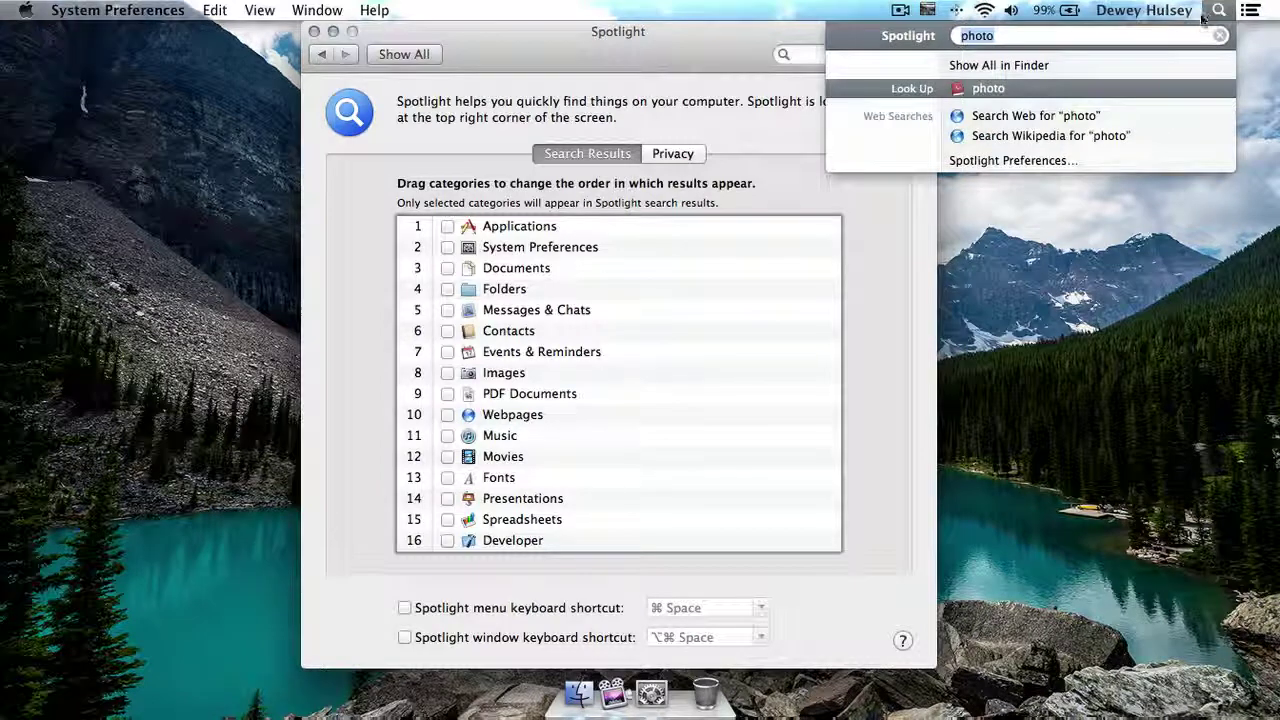
pyautogui.click(1220, 35)
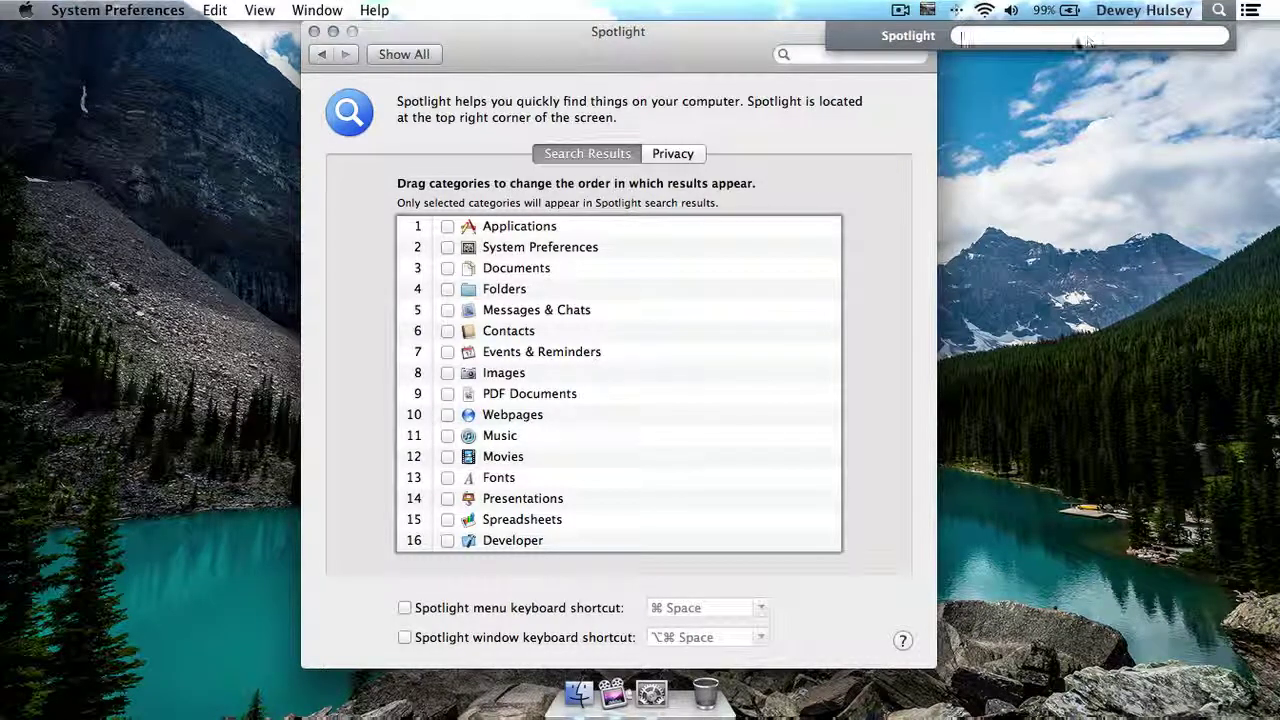
pyautogui.click(668, 56)
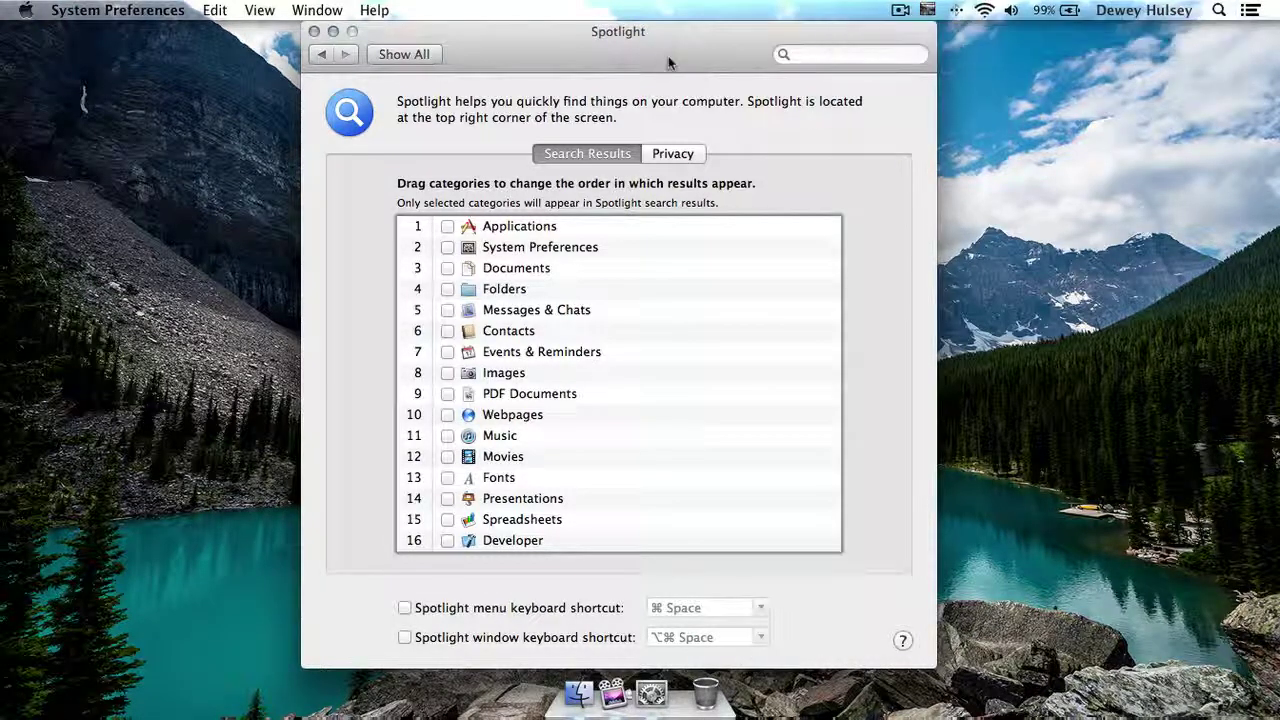
# - Close Spotlight preferences, bring up Alfred with Command-Space, and open Alfred's preferences
pyautogui.click(314, 31)
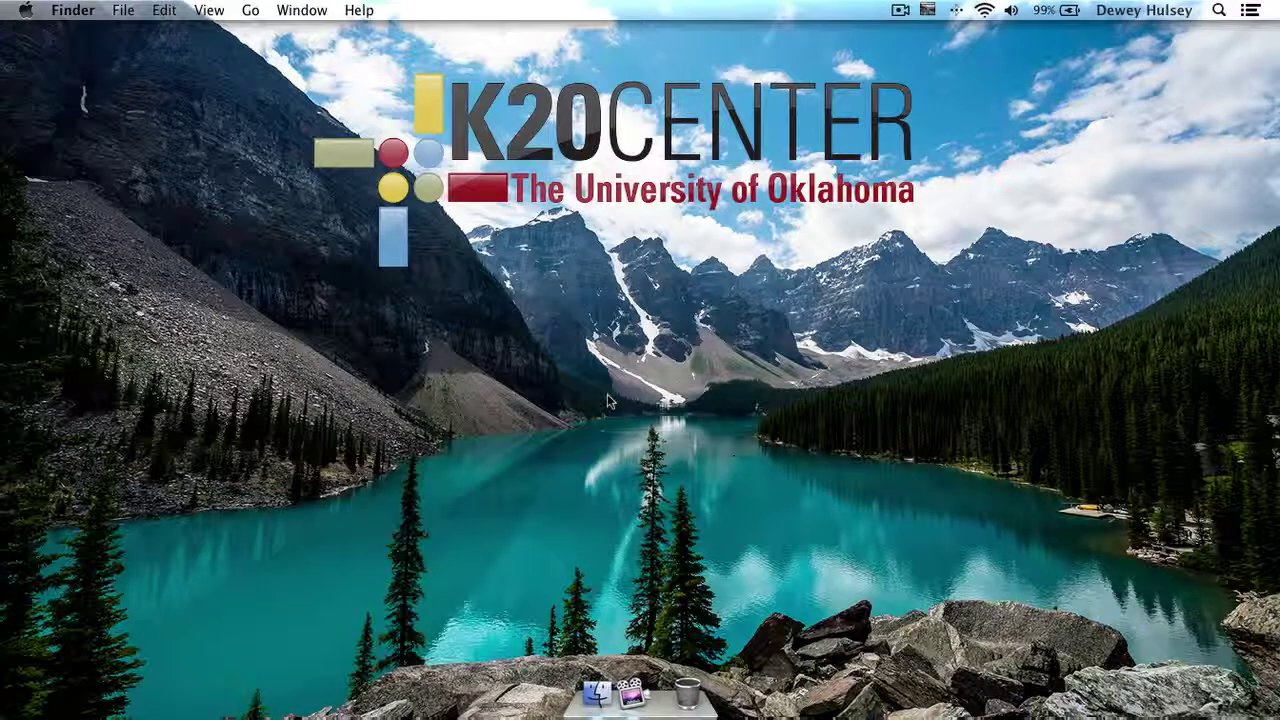
pyautogui.press('super+space')
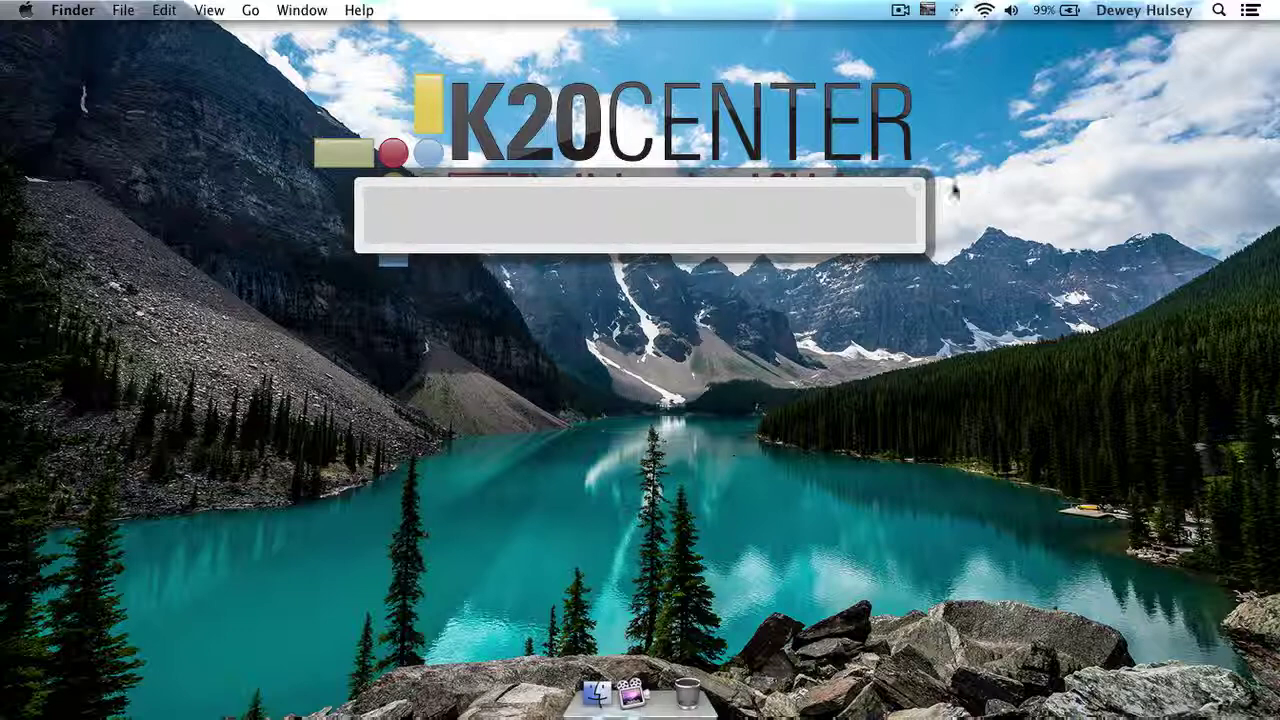
pyautogui.press('super+comma')
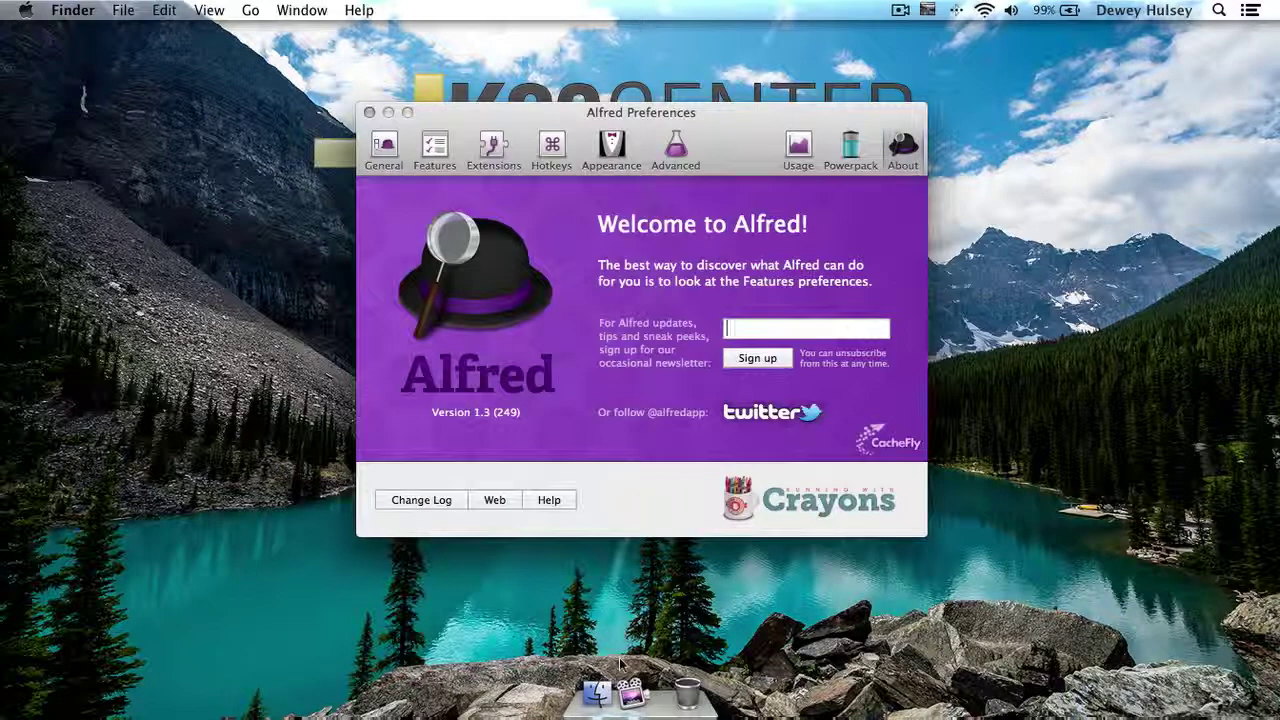
pyautogui.press('super+space')
# - Launch Chrome through Alfred with 'chr' and Google 'alfred app'
pyautogui.write('chr')
pyautogui.press('Return')
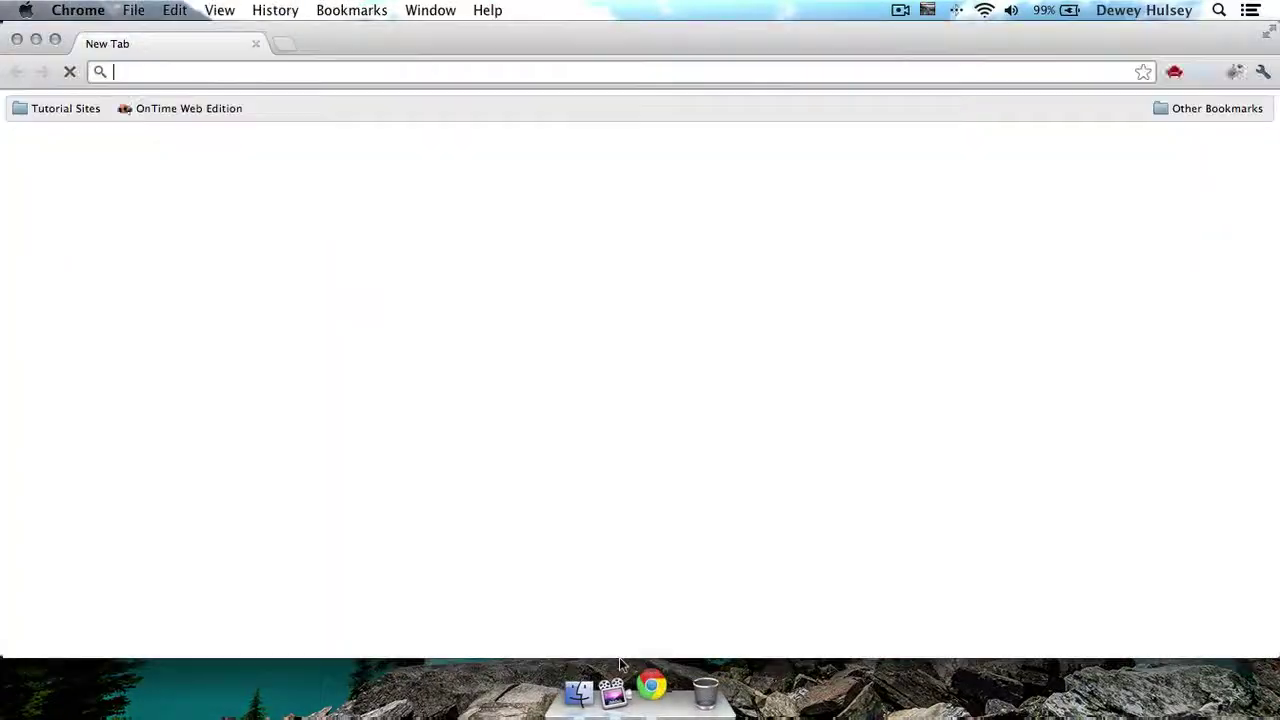
pyautogui.write('alfred')
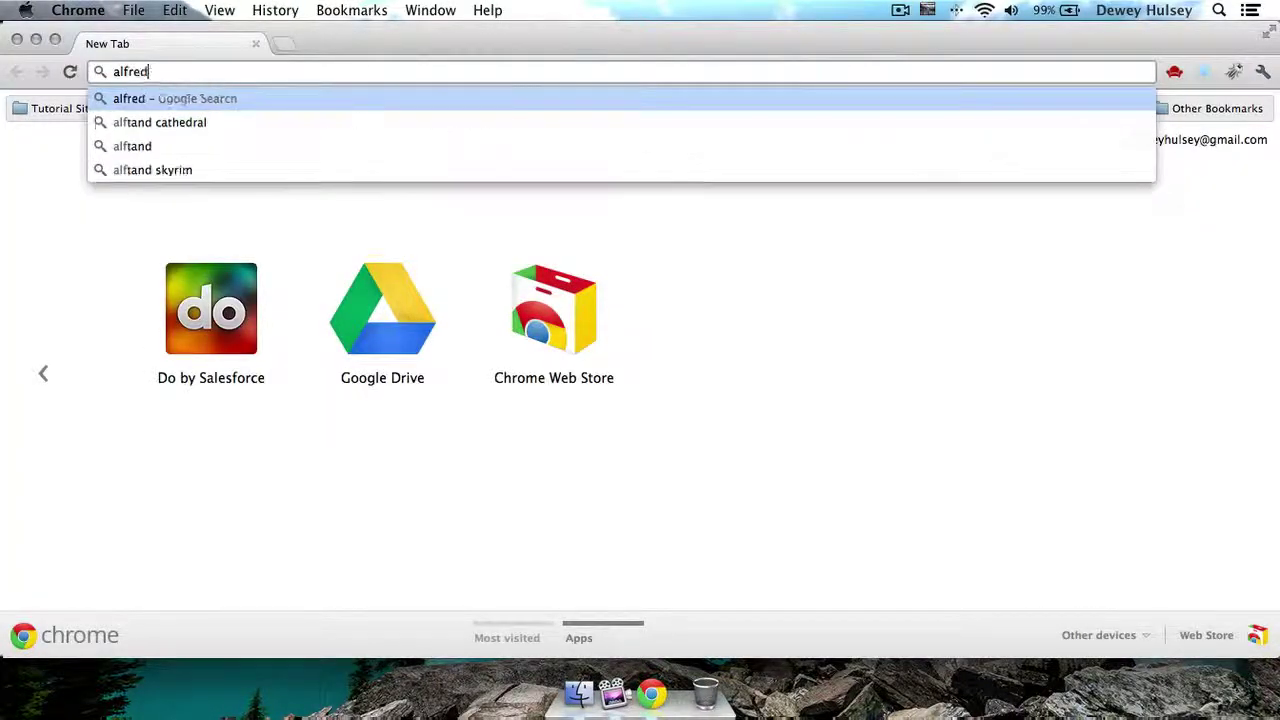
pyautogui.write(' app')
pyautogui.press('Return')
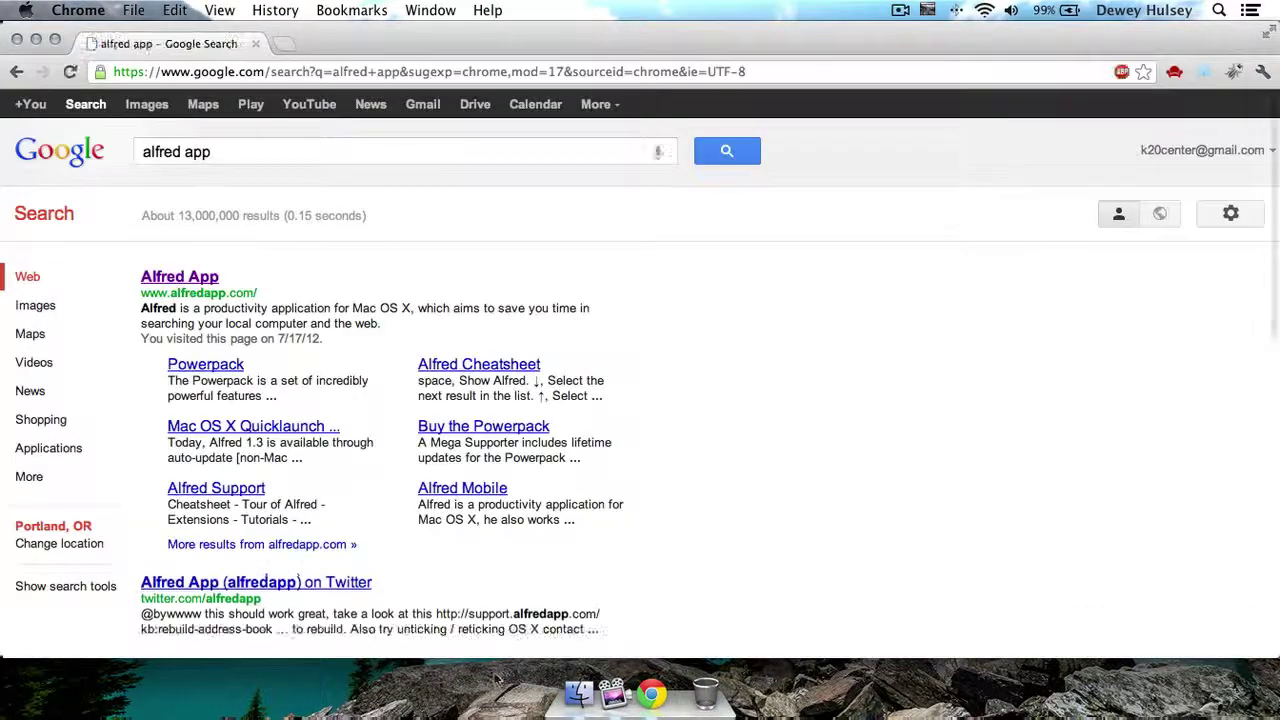
# - Download alfred_1.3_249.dmg from alfredapp.com and open the disk image
pyautogui.click(212, 280)
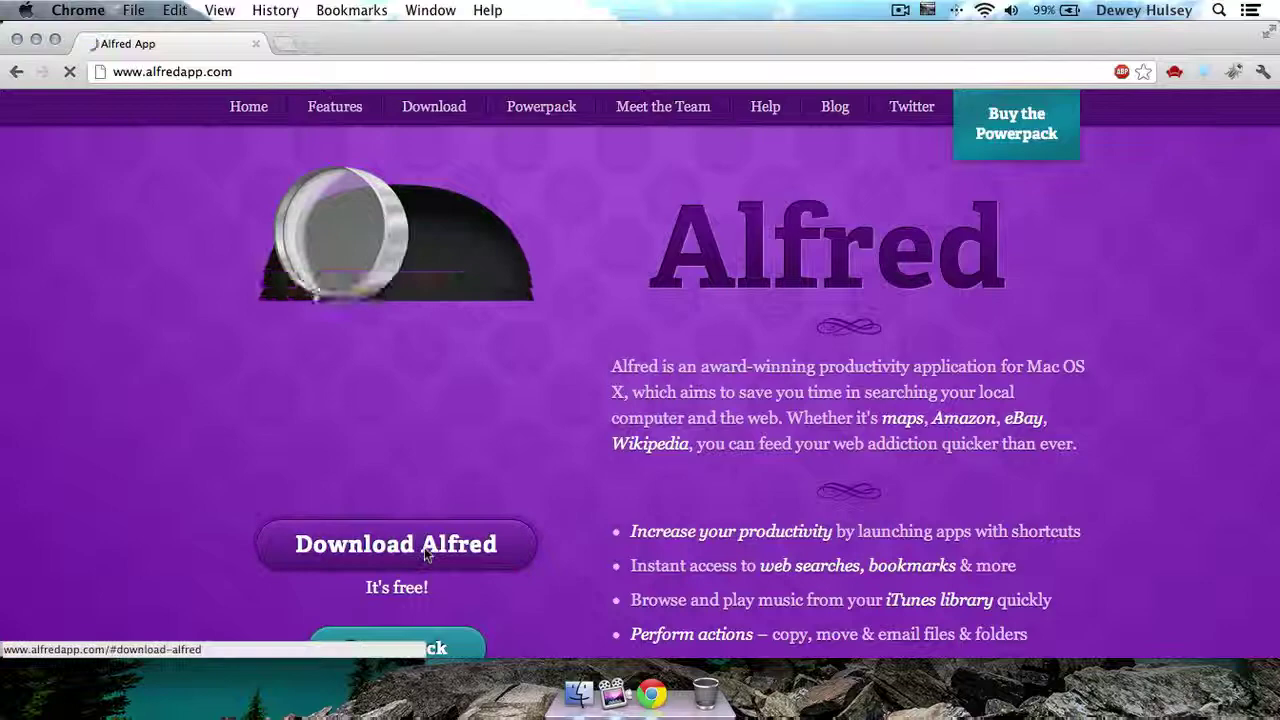
pyautogui.click(424, 548)
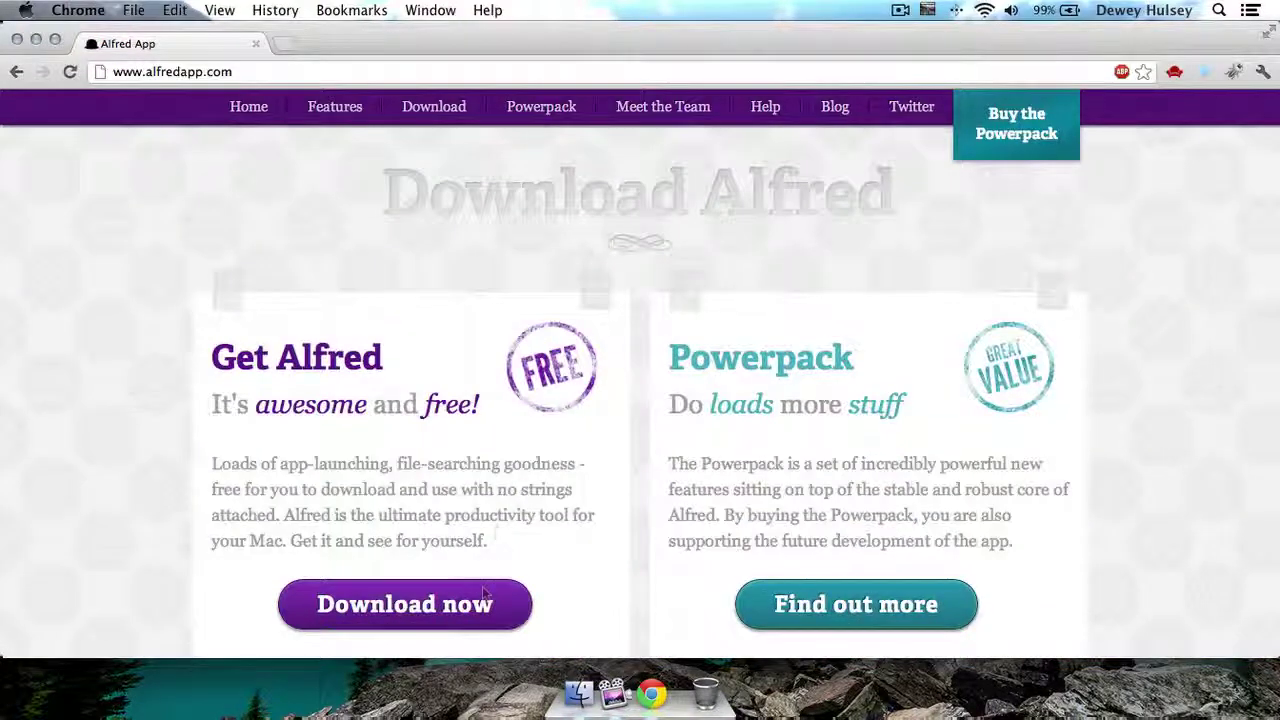
pyautogui.click(405, 604)
pyautogui.click(866, 481)
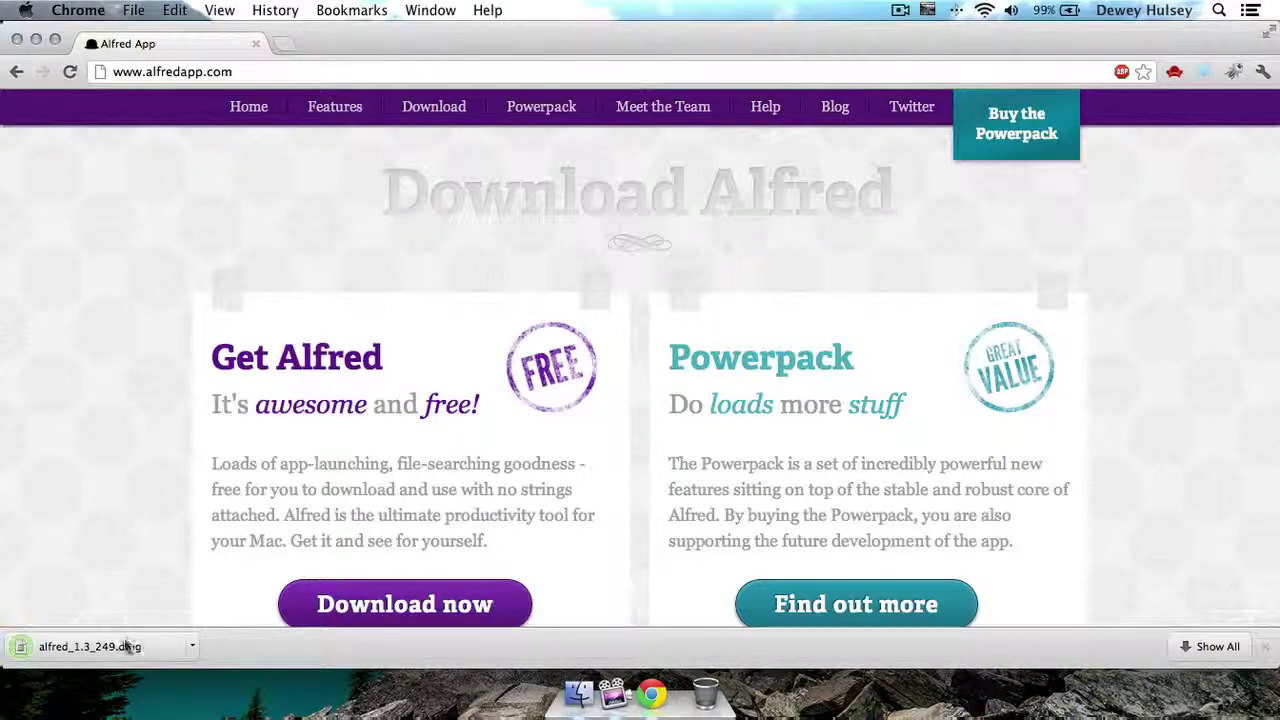
pyautogui.click(126, 646)
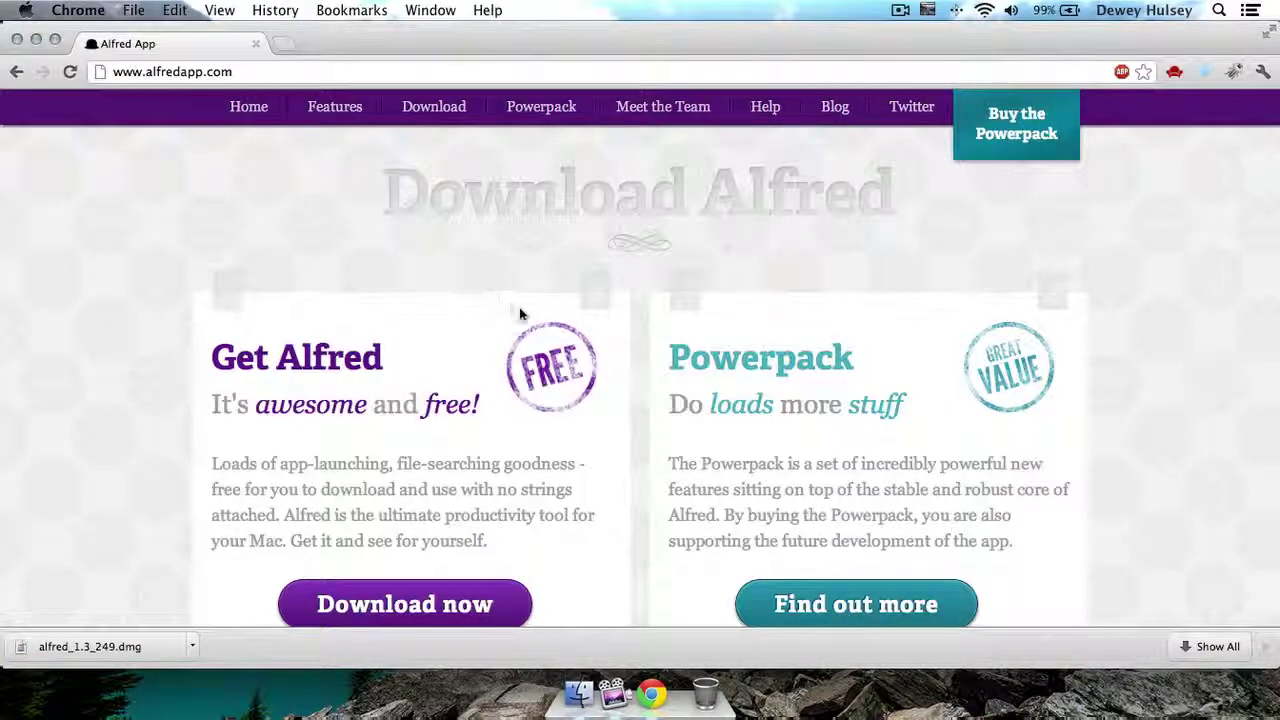
# - Copy Alfred into Applications, keep the existing copy, and close the Finder and installer windows
pyautogui.click(580, 695)
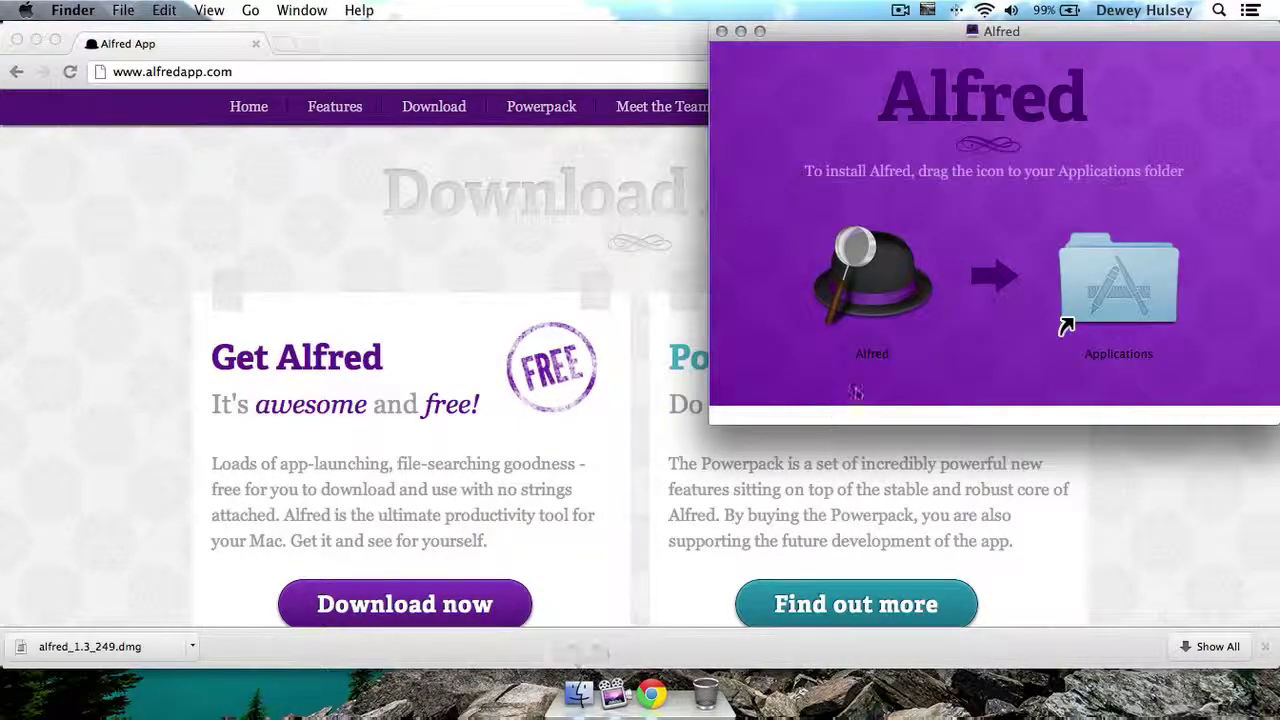
pyautogui.moveTo(870, 280)
pyautogui.mouseDown()
pyautogui.moveTo(1116, 258)
pyautogui.moveTo(443, 200)
pyautogui.moveTo(613, 264)
pyautogui.mouseUp()
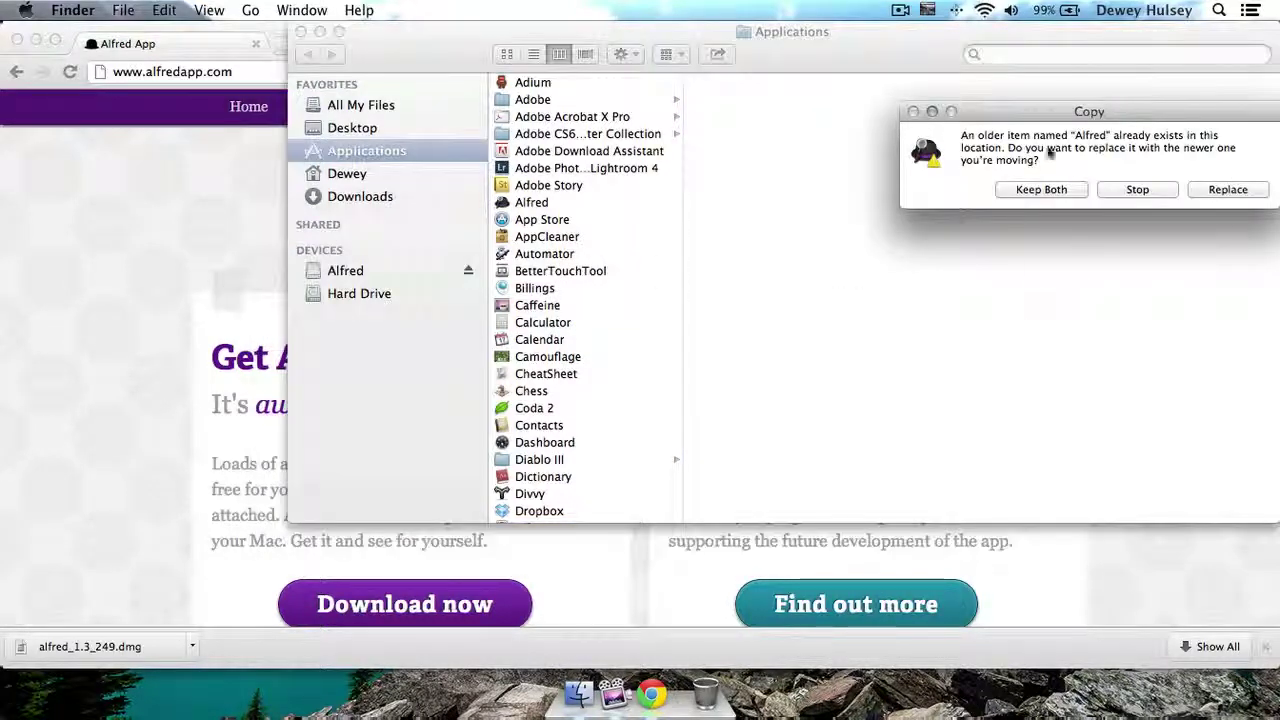
pyautogui.click(1137, 190)
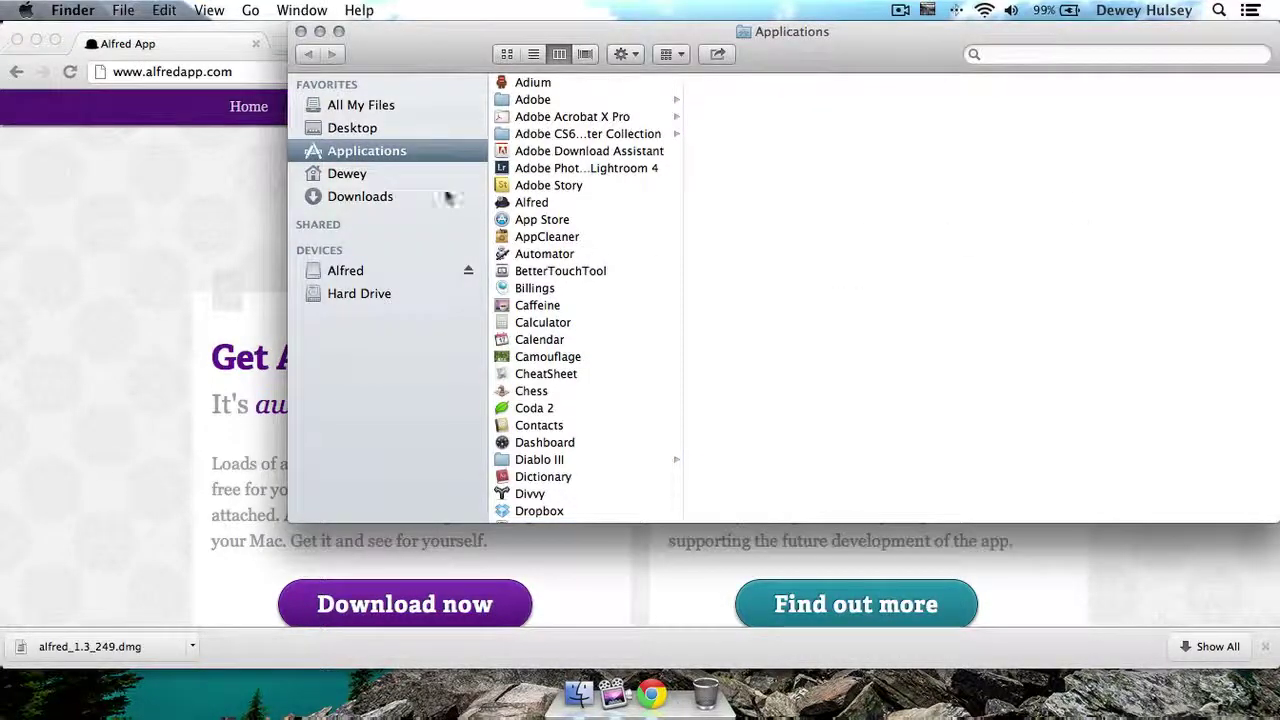
pyautogui.moveTo(407, 57); pyautogui.dragTo(375, 77)
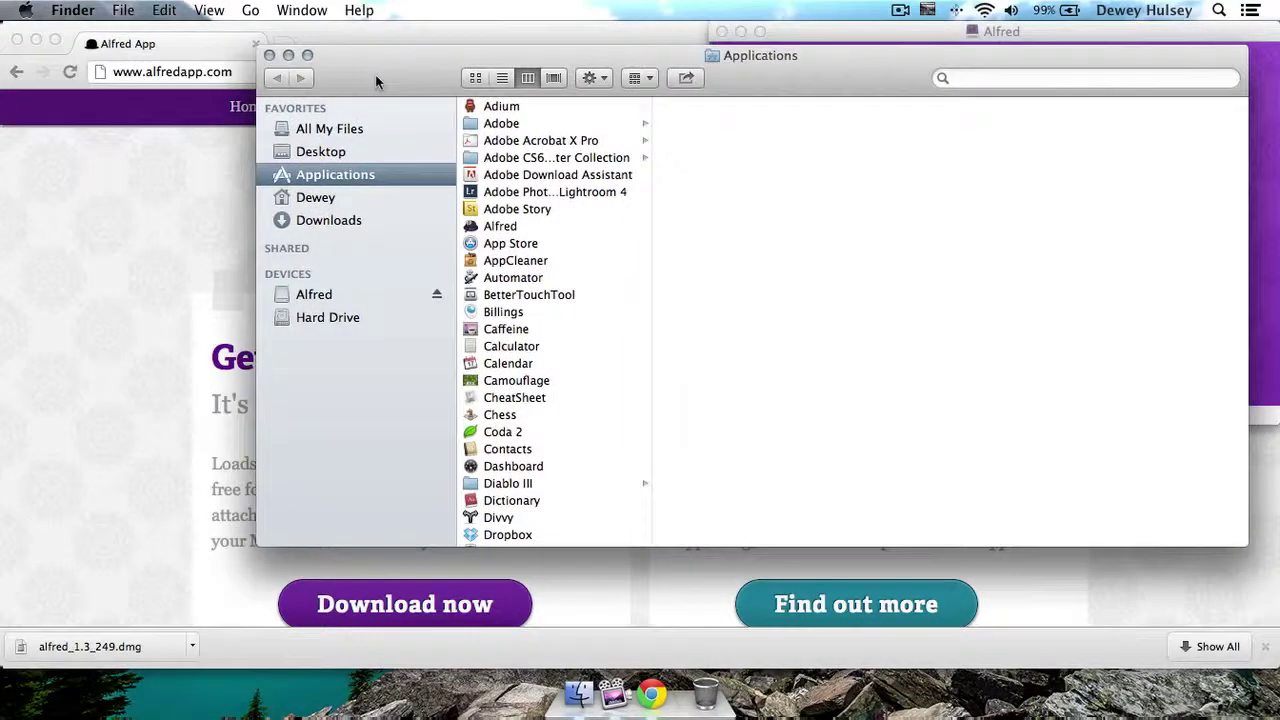
pyautogui.press('super+w')
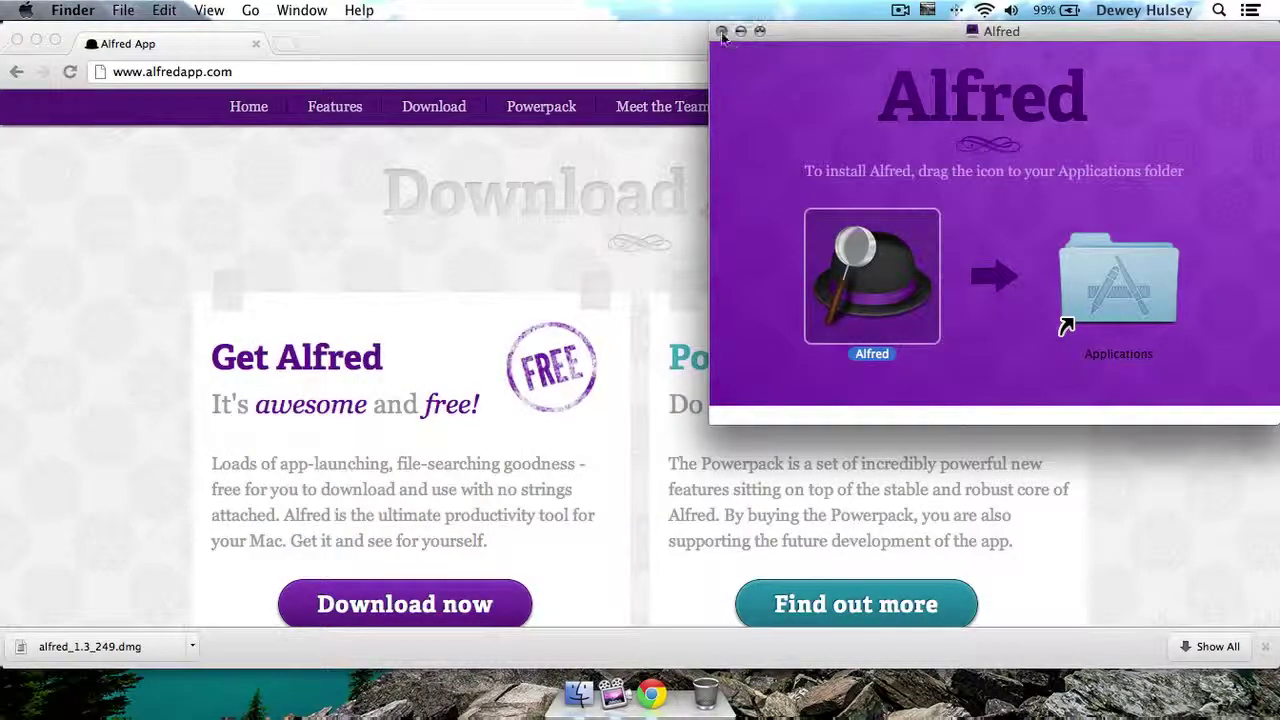
pyautogui.click(722, 32)
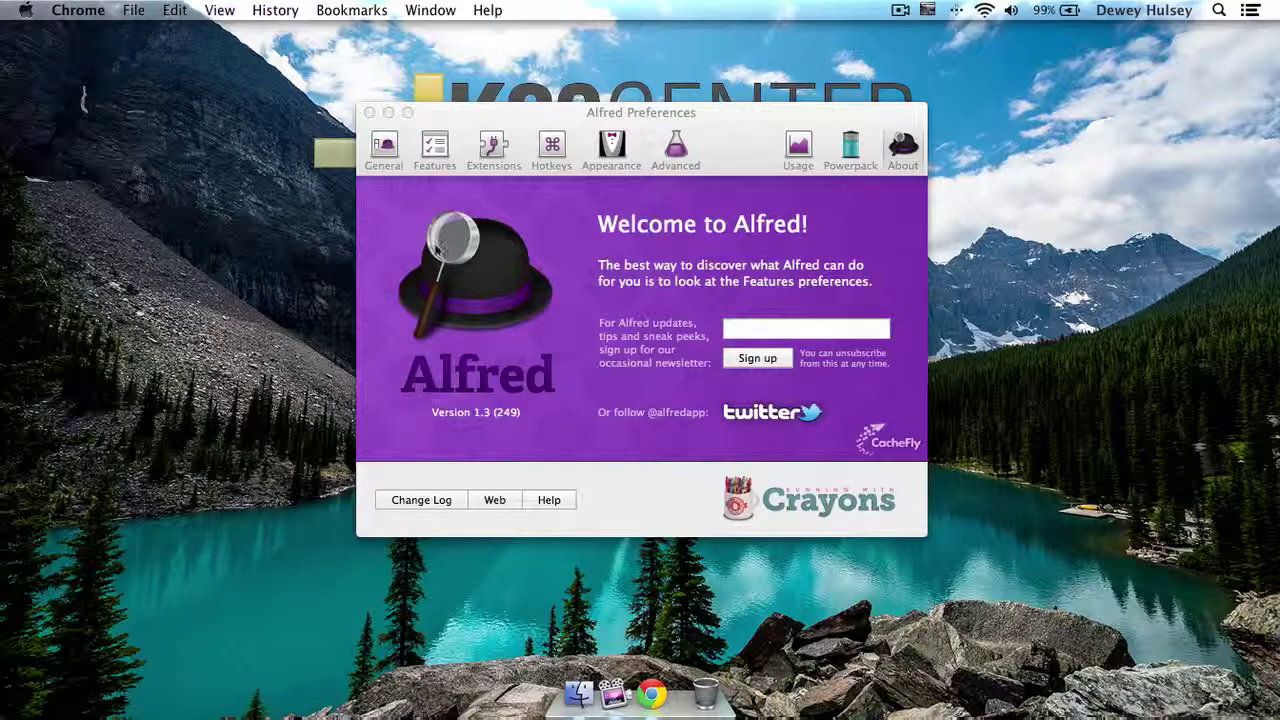
# - Launch Alfred from Finder's Applications folder and open its preferences with Command-Comma
pyautogui.click(578, 692)
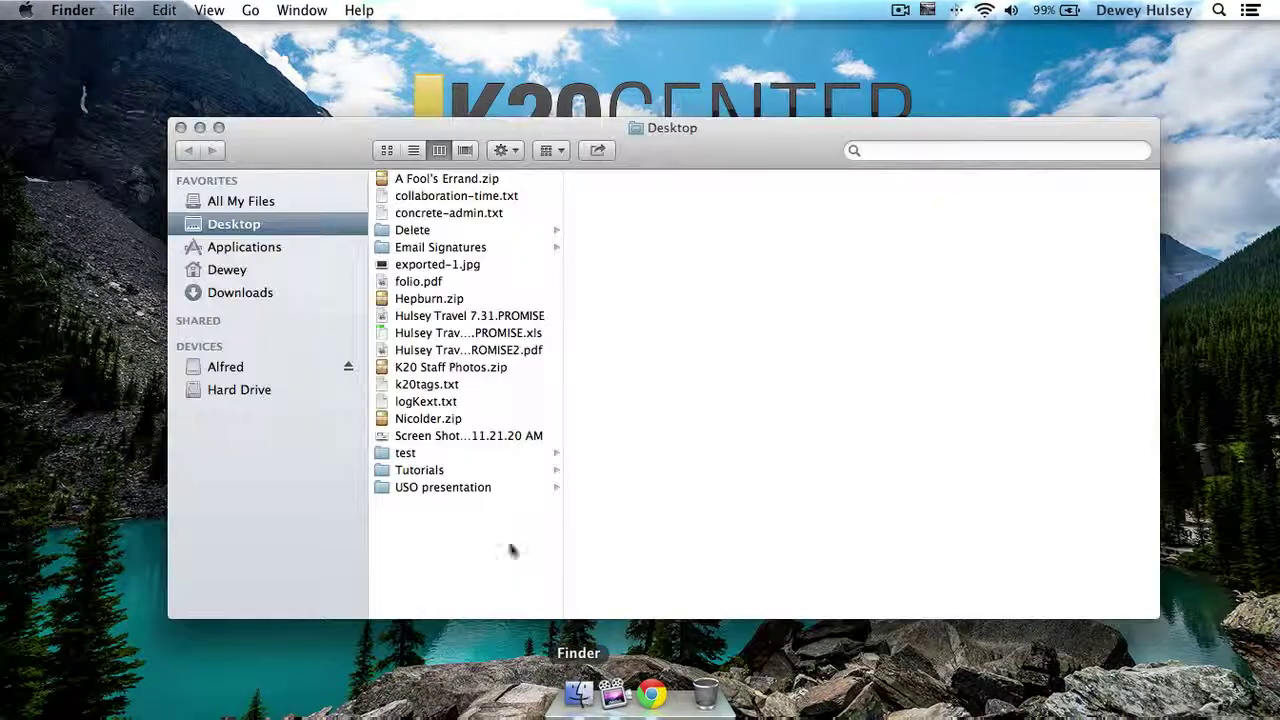
pyautogui.click(329, 248)
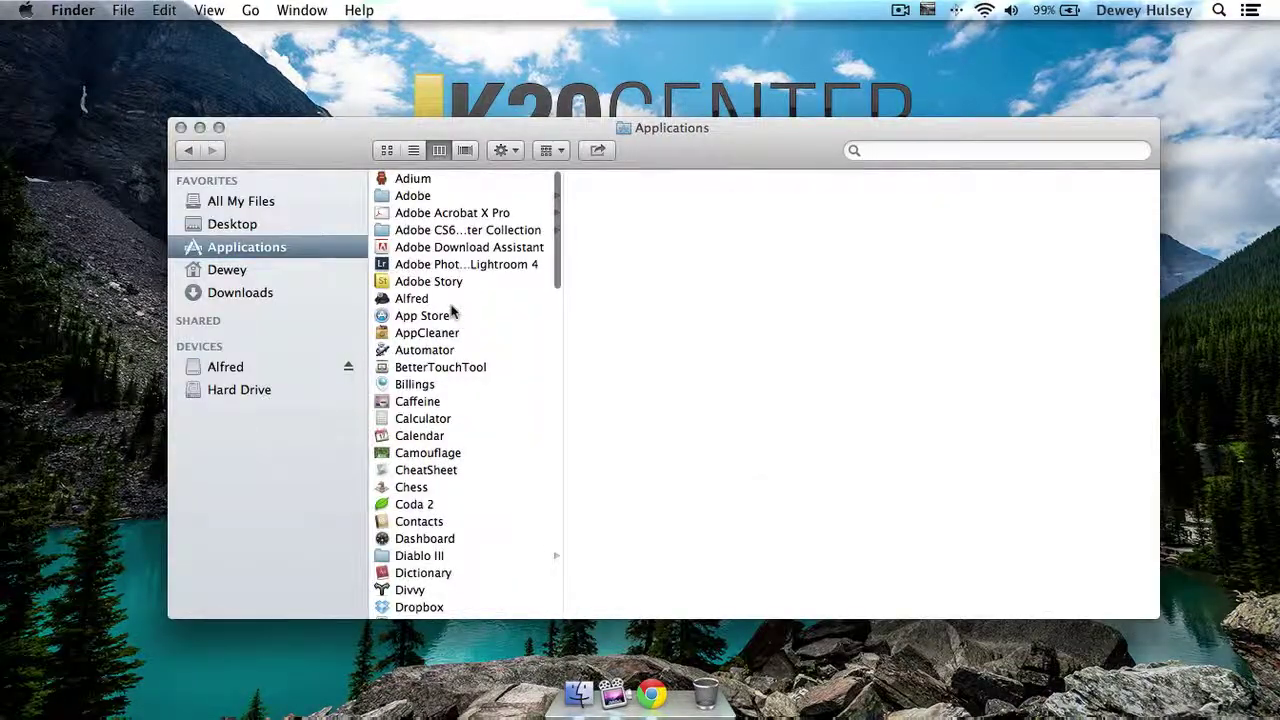
pyautogui.doubleClick(451, 306)
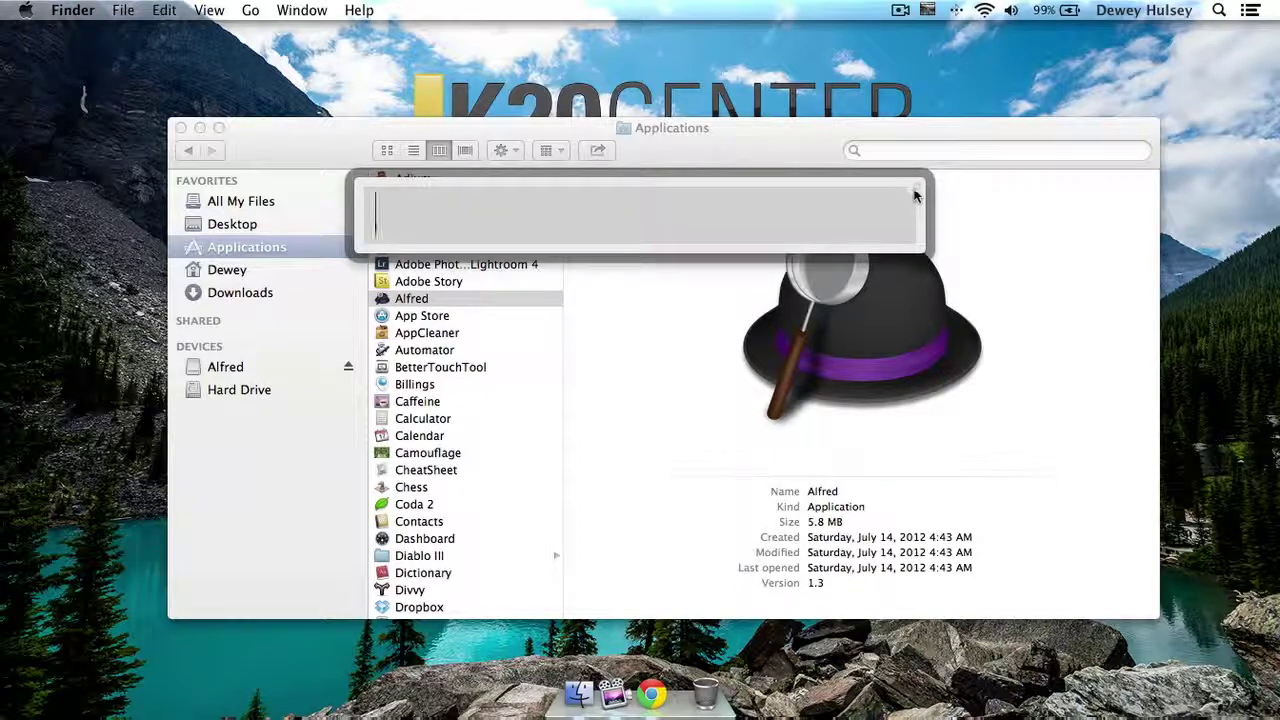
pyautogui.press('super+comma')
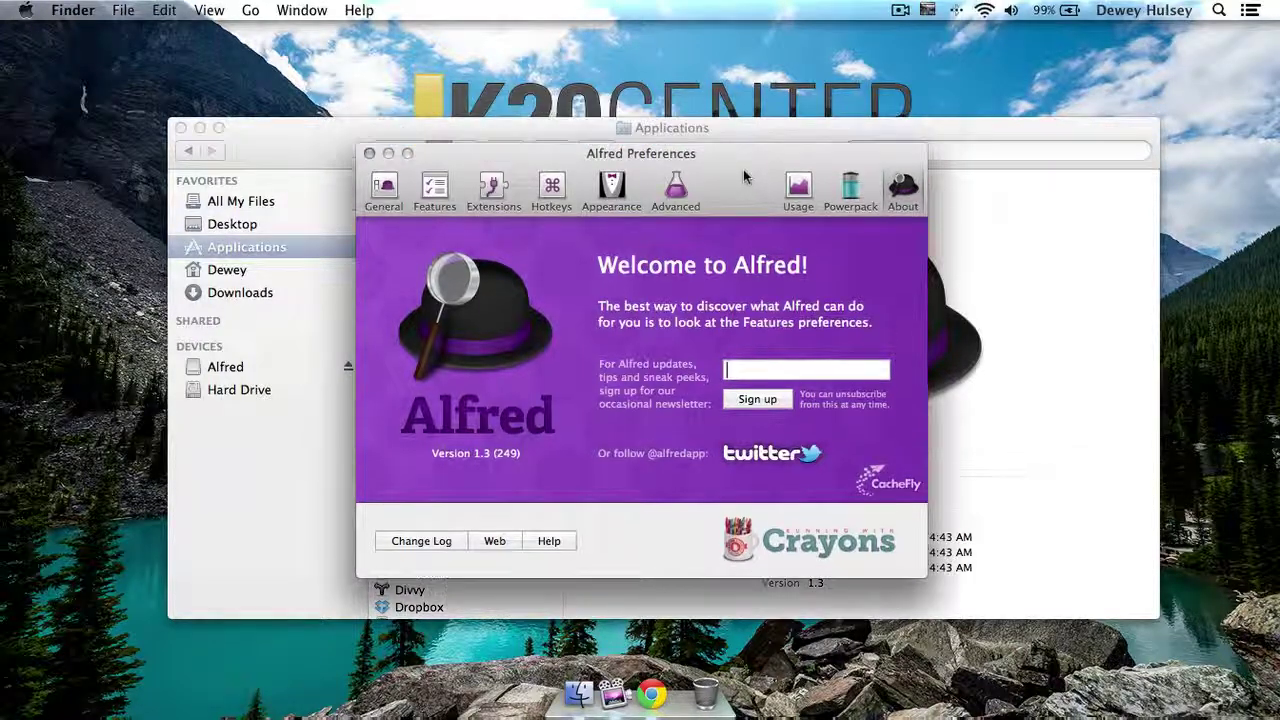
# - Enable the ⌘ Space hotkey in Alfred's General settings, then view Default Results features
pyautogui.click(383, 190)
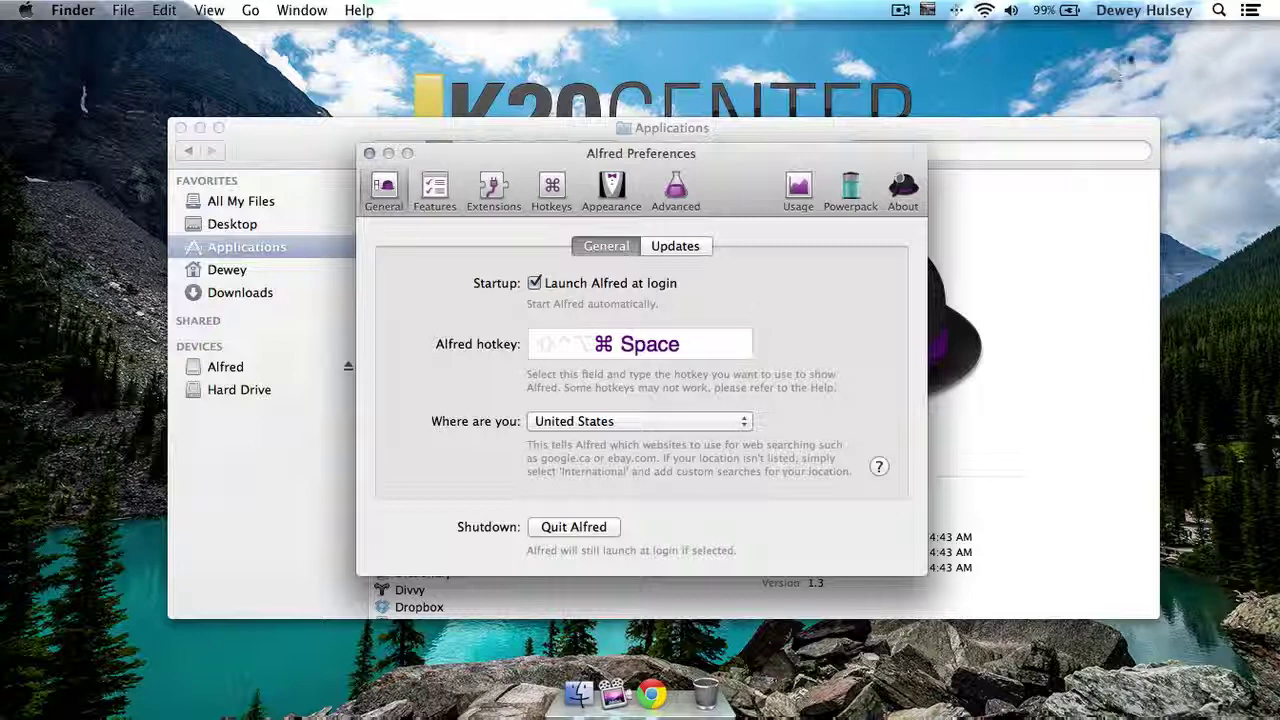
pyautogui.click(1219, 11)
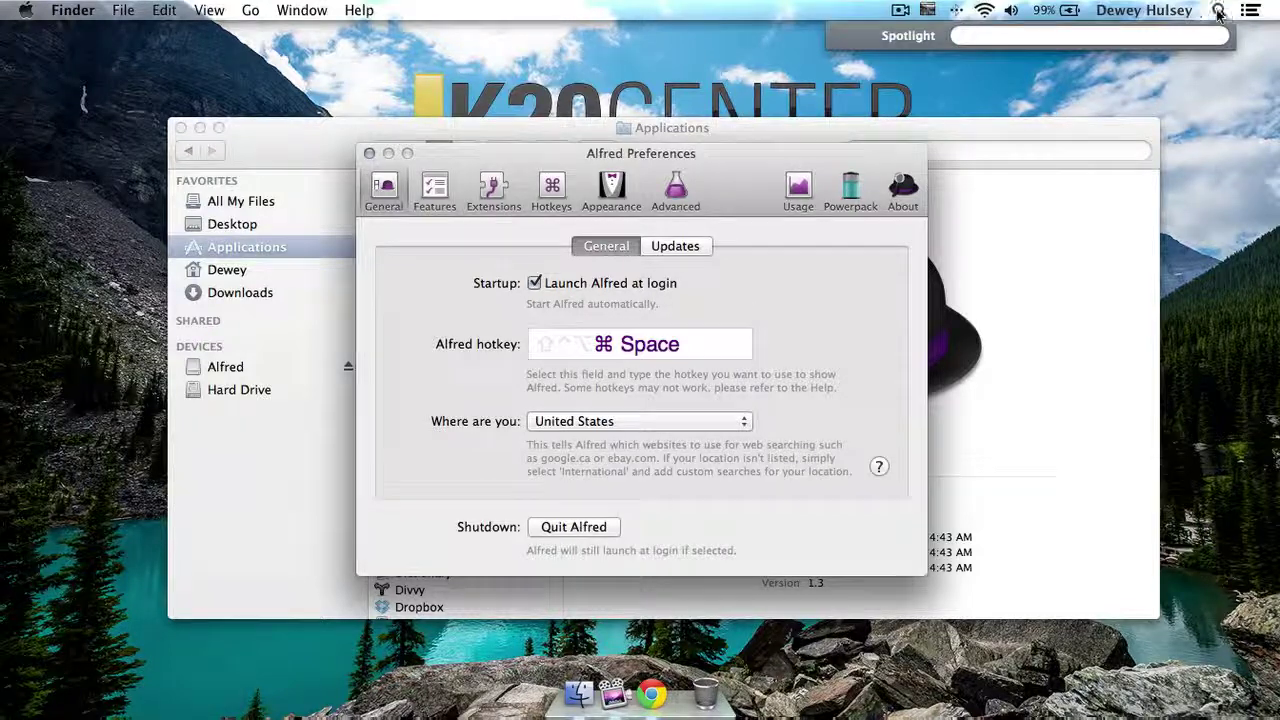
pyautogui.click(1212, 11)
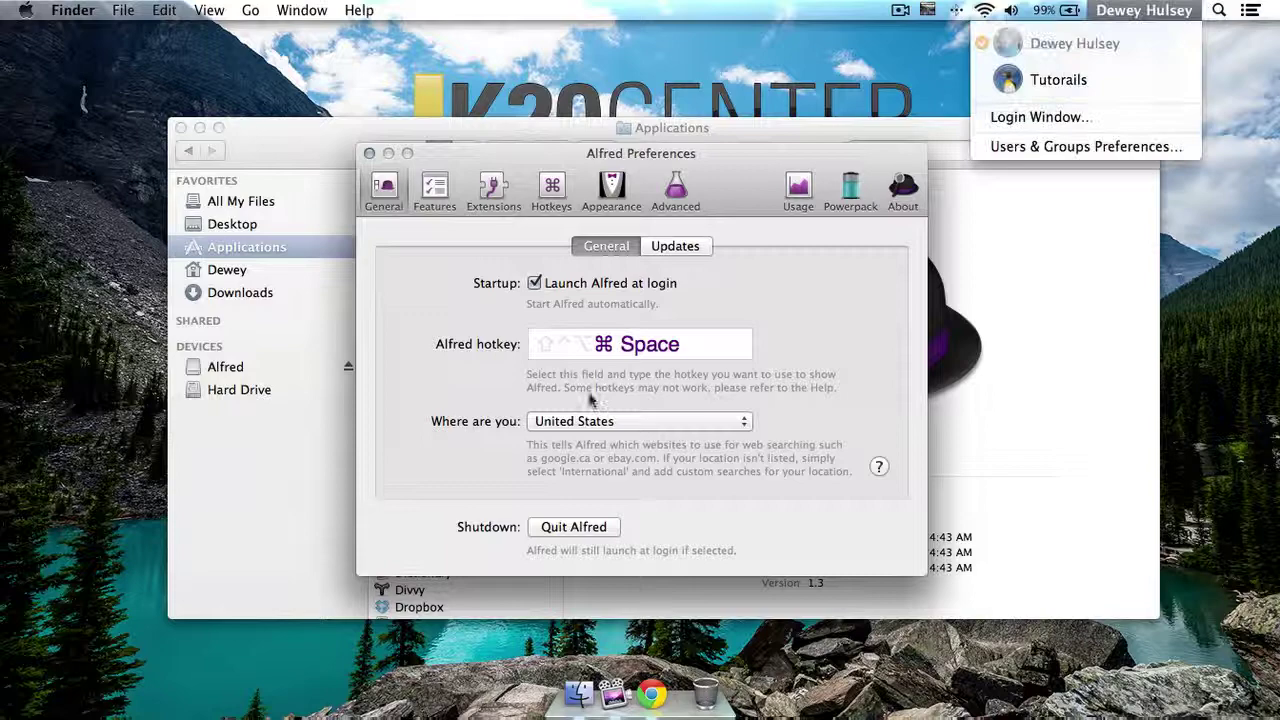
pyautogui.click(443, 394)
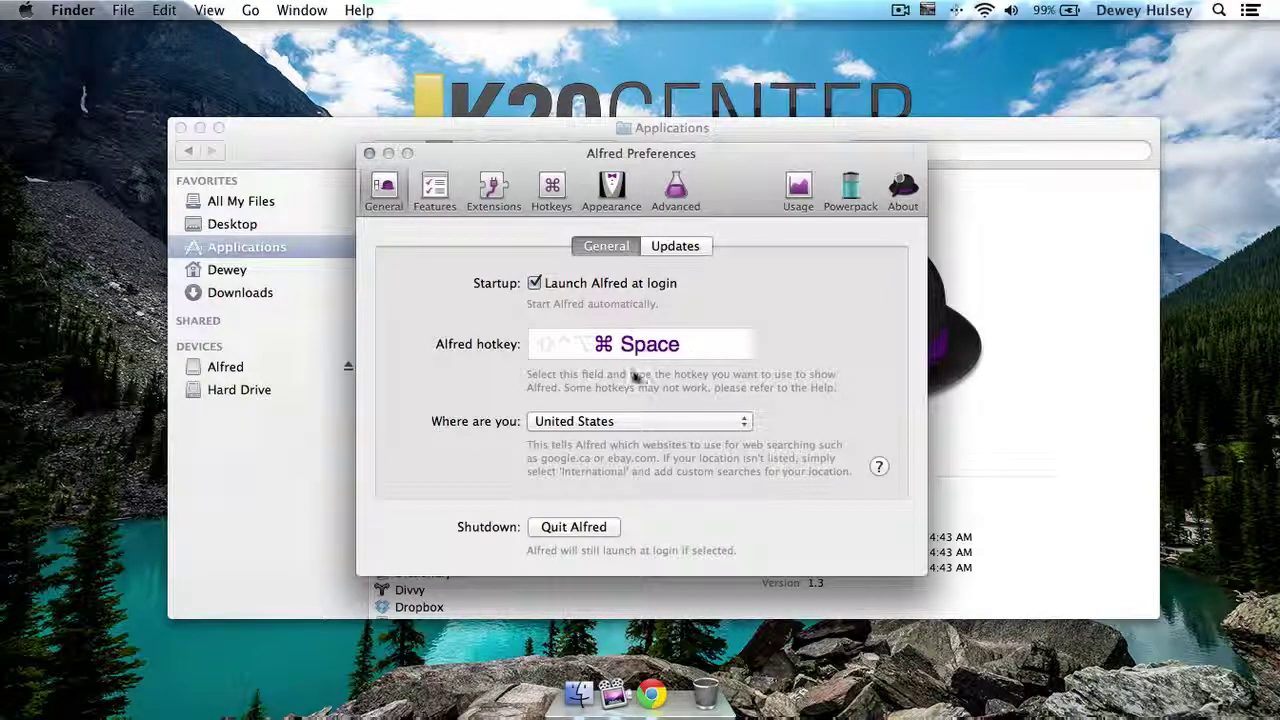
pyautogui.click(434, 188)
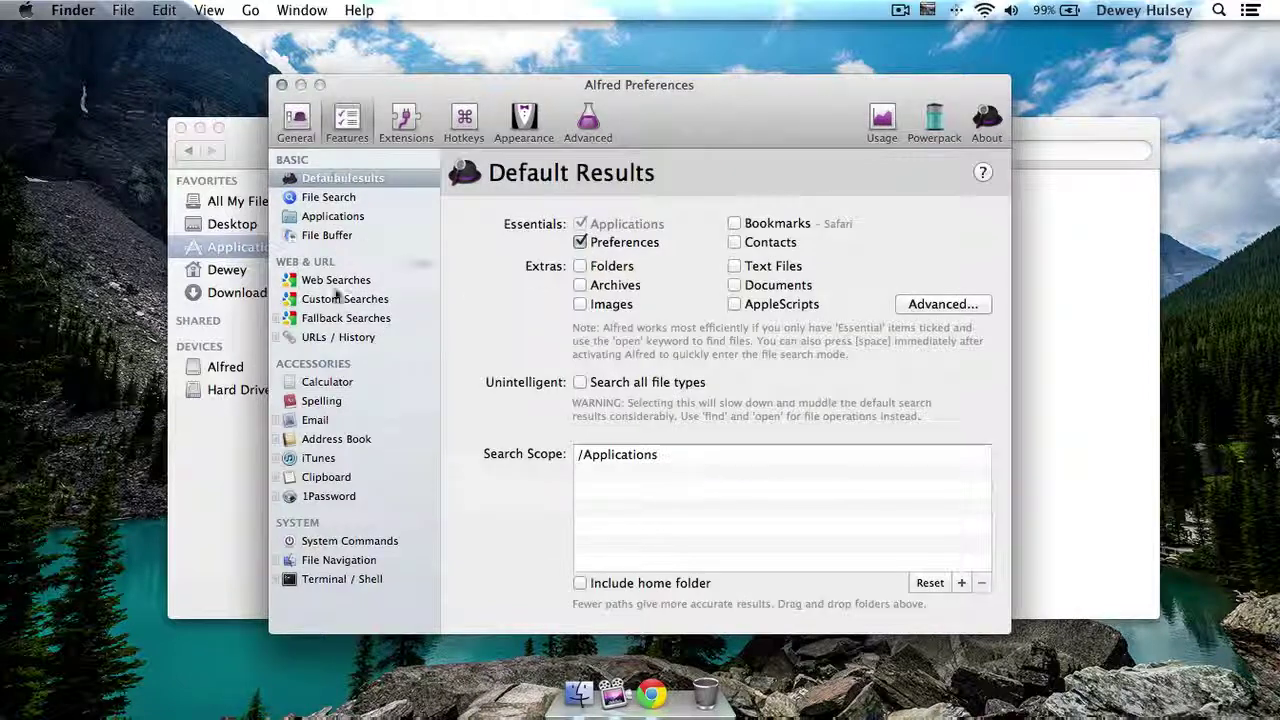
# - View Alfred's Web Searches keywords and run a Google search for 'cheese' from Alfred
pyautogui.click(345, 220)
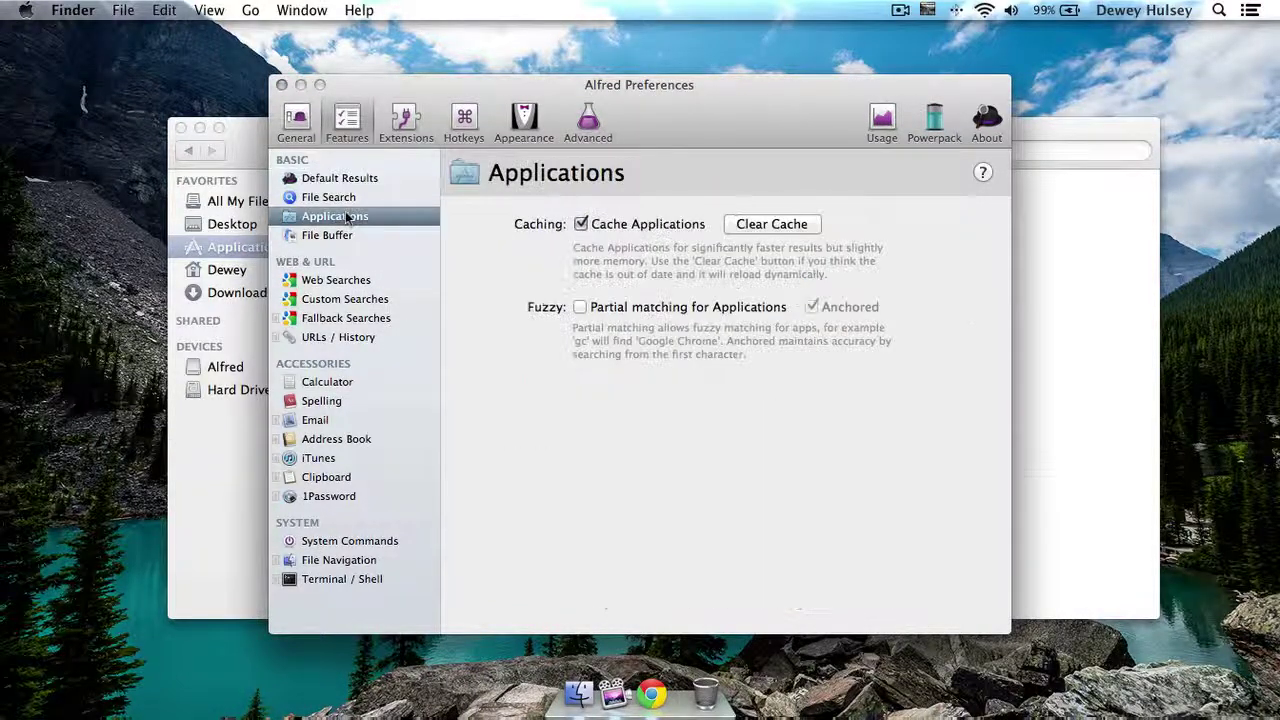
pyautogui.click(346, 281)
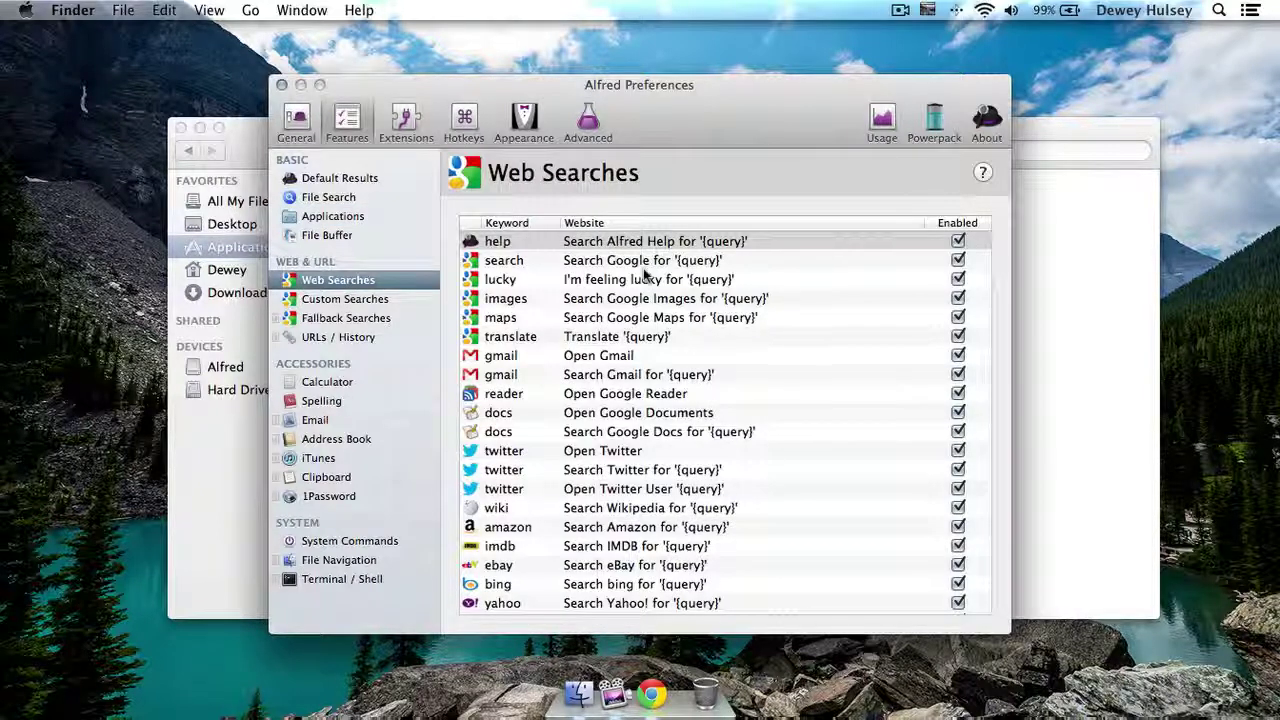
pyautogui.hotkey('alt', 'space')
pyautogui.write('sea')
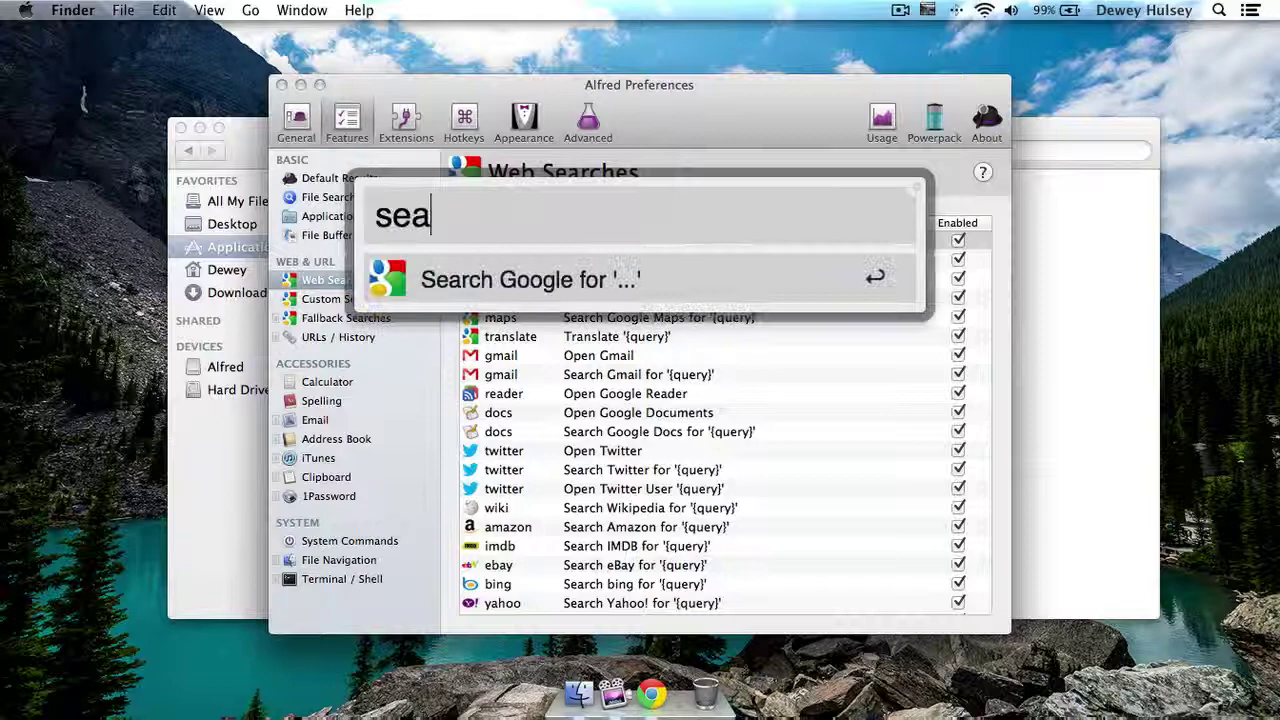
pyautogui.write('rch cheese')
pyautogui.press('Return')
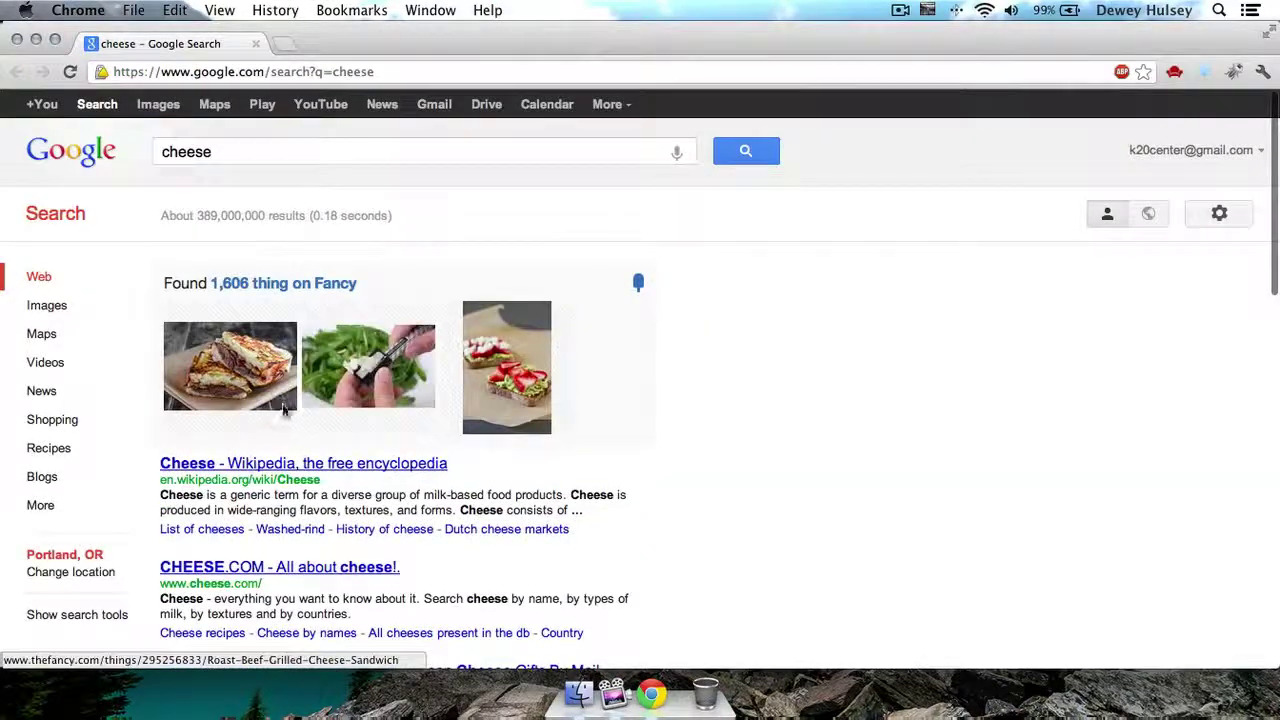
# - Run an 'images cheese' Google Images search from Alfred
pyautogui.hotkey('alt', 'space')
pyautogui.write('m')
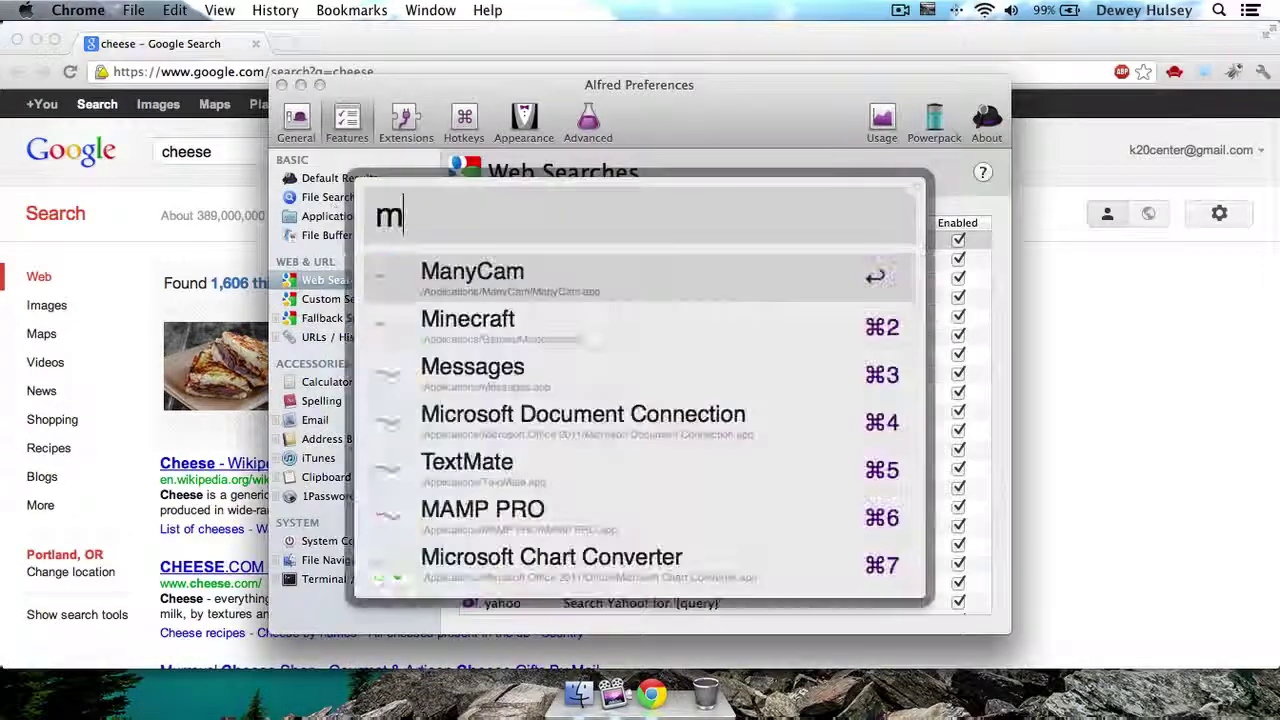
pyautogui.press('BackSpace')
pyautogui.write('iag')
pyautogui.press('BackSpace')
pyautogui.press('BackSpace')
pyautogui.write('mag')
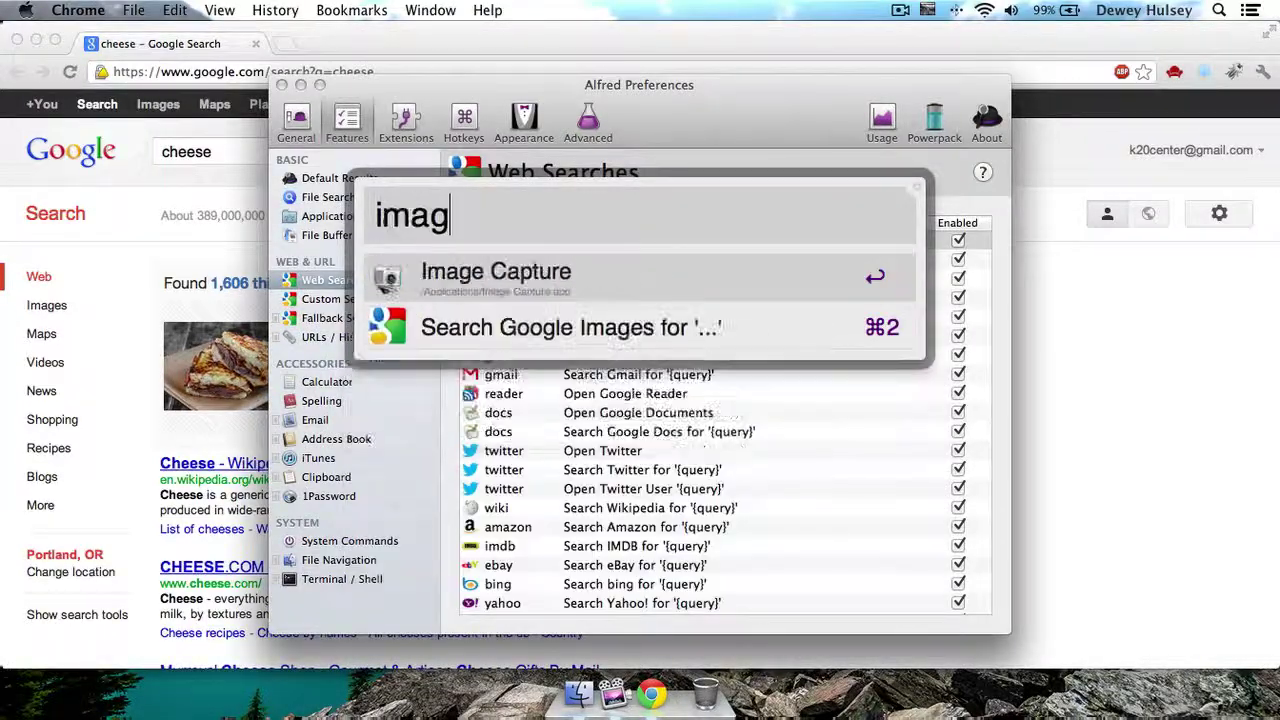
pyautogui.write('es cheese')
pyautogui.press('Return')
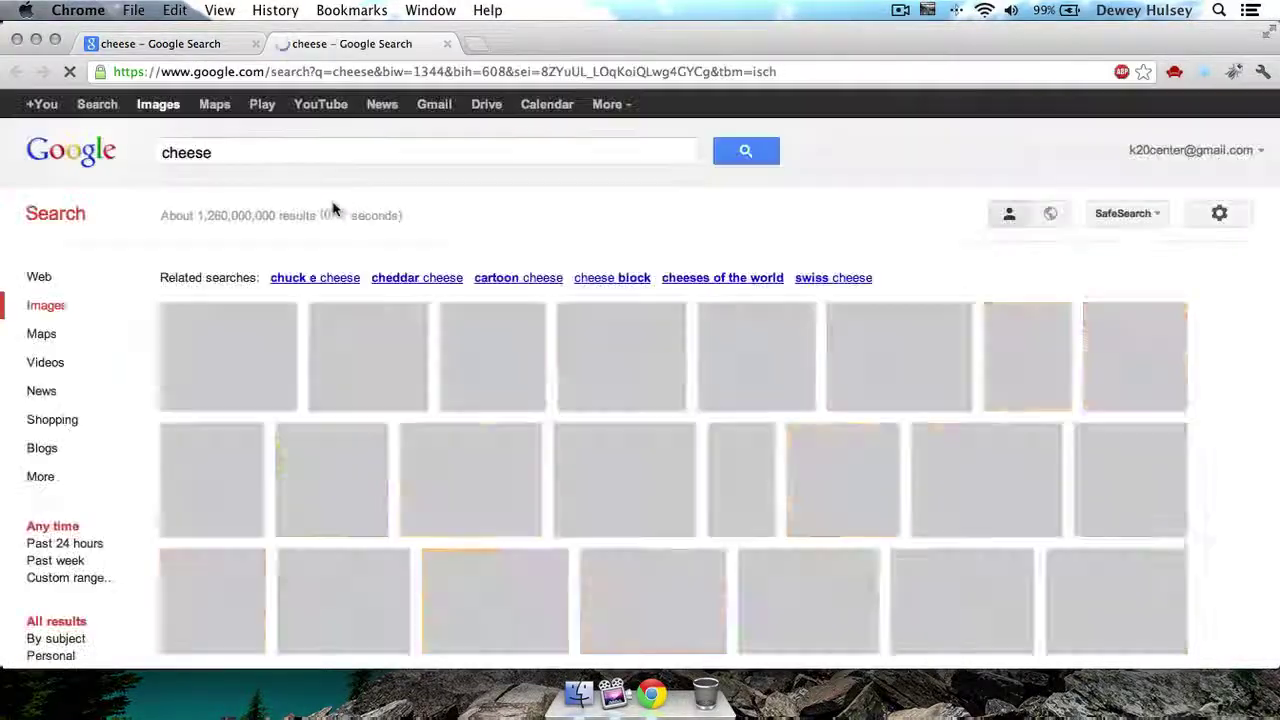
# - Scroll through the Web Searches list, including Open Twitter, and close Alfred Preferences
pyautogui.scroll(-5, 716, 493)
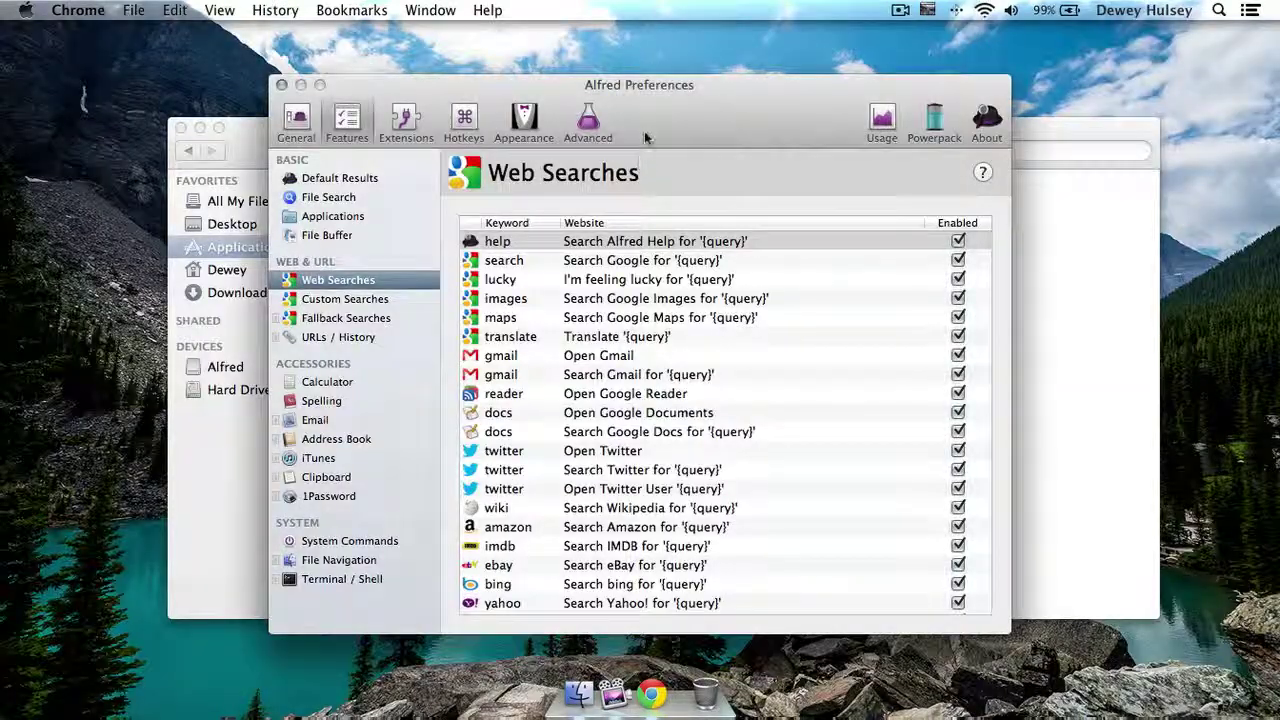
pyautogui.moveTo(645, 137); pyautogui.dragTo(677, 136)
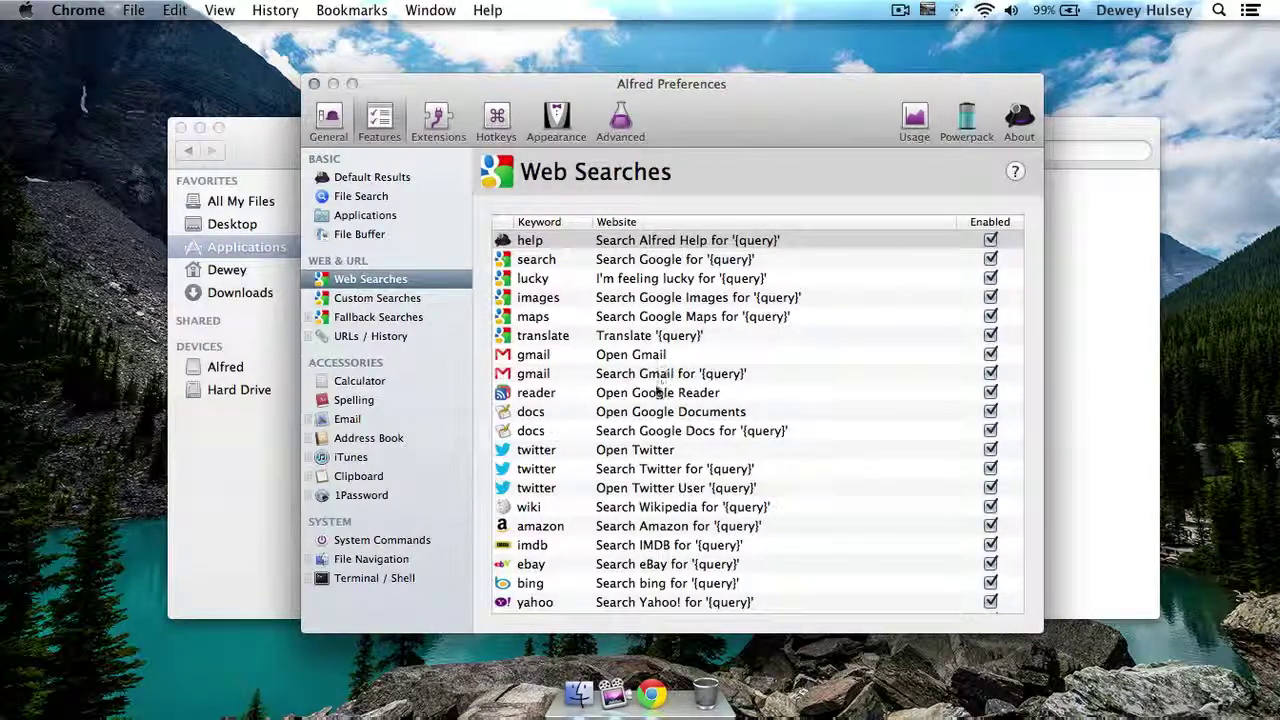
pyautogui.click(632, 452)
pyautogui.scroll(-1, 655, 562)
pyautogui.scroll(-3, 655, 562)
pyautogui.scroll(-2, 650, 562)
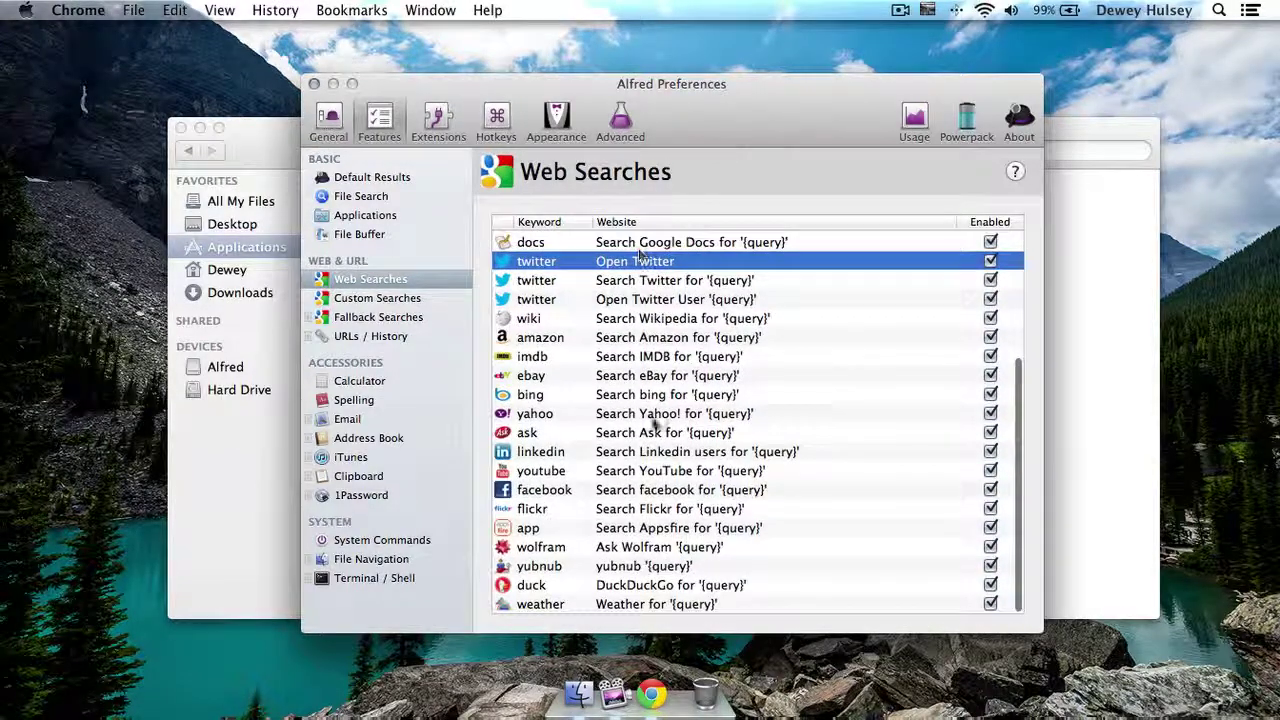
pyautogui.scroll(3, 658, 485)
pyautogui.scroll(5, 662, 492)
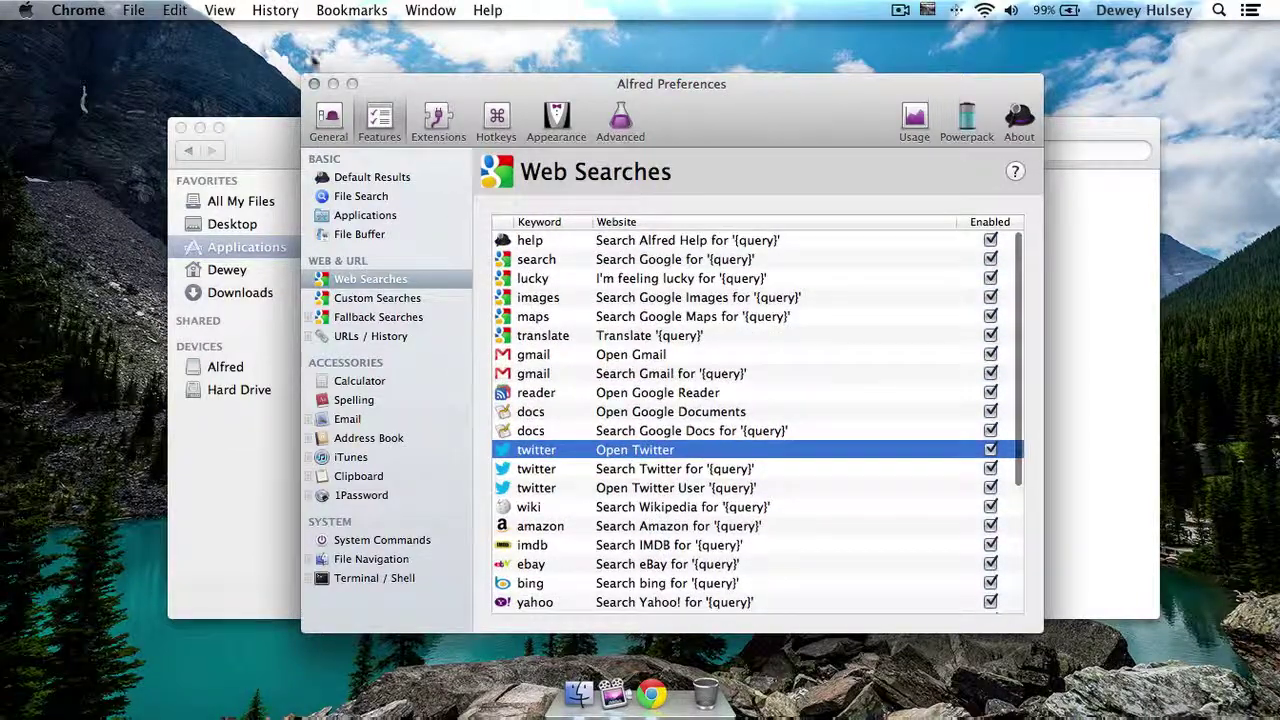
pyautogui.click(314, 84)
# - Close the Applications window and search 'photo' in Alfred
pyautogui.click(660, 148)
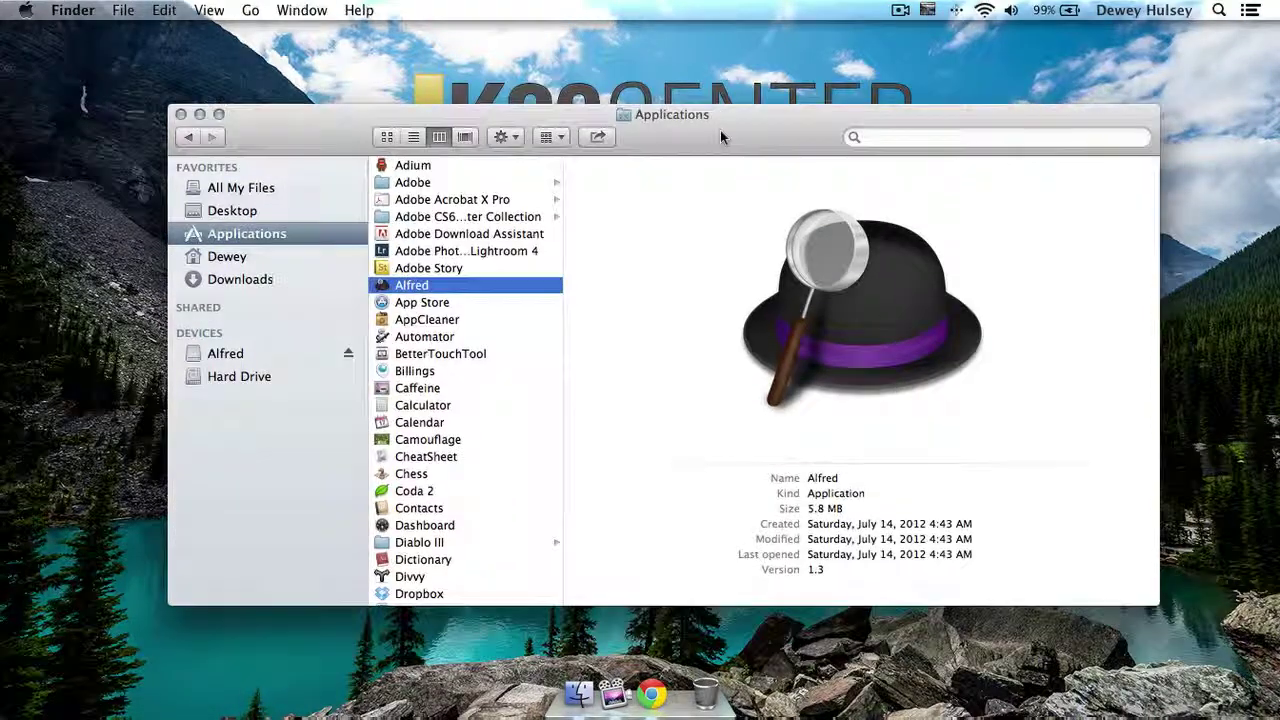
pyautogui.press('super+w')
pyautogui.hotkey('alt', 'space')
pyautogui.write('phot')
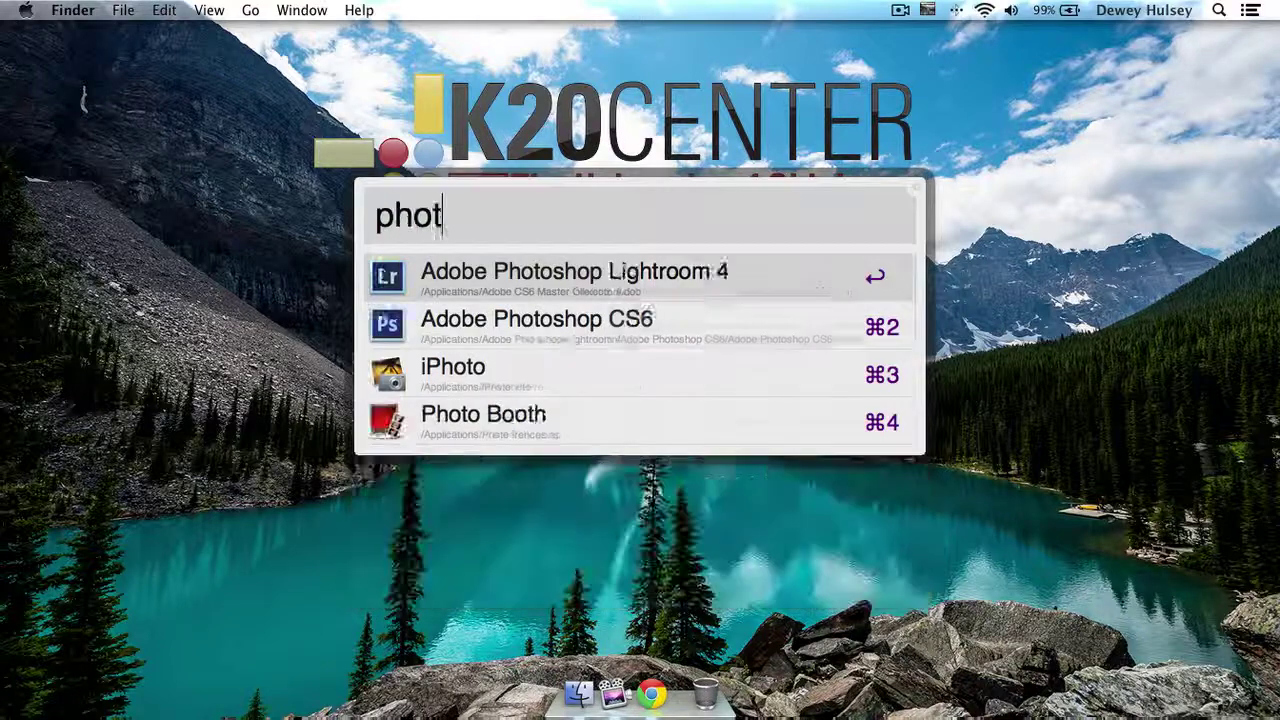
pyautogui.write('o')
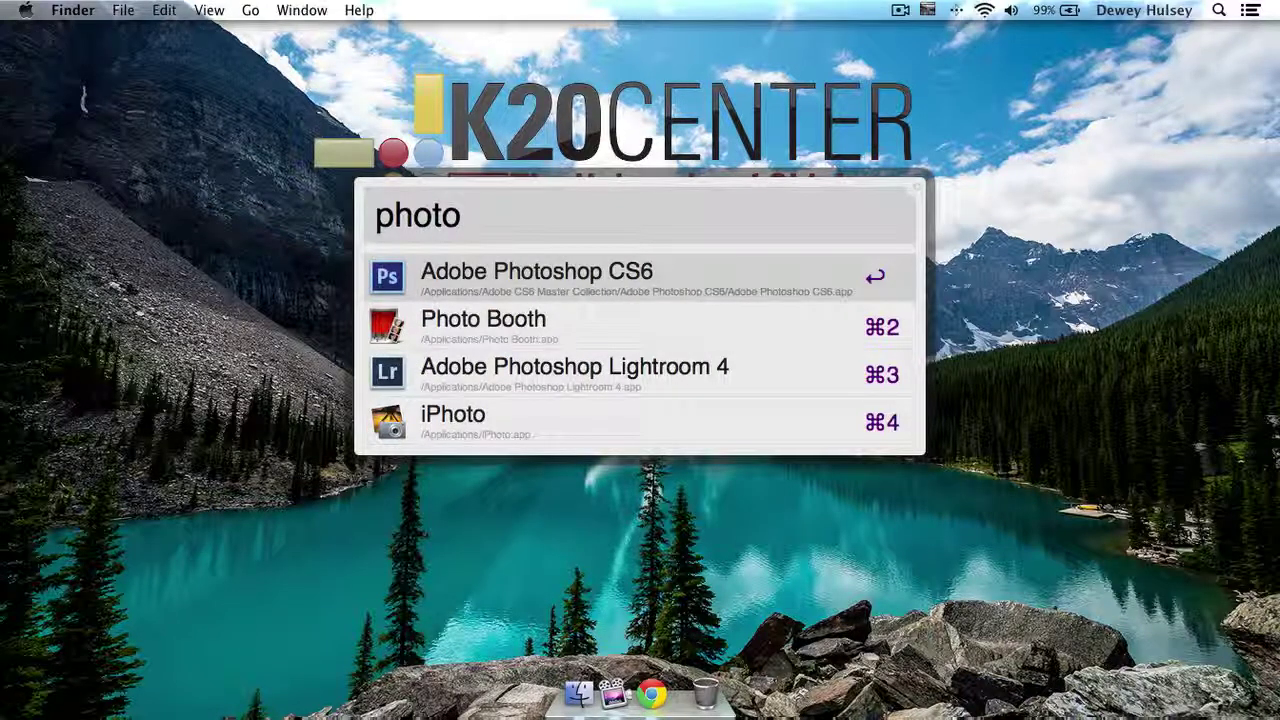
# - Browse the Photoshop CS6, Photo Booth, Lightroom 4 and iPhoto results, ending on Photoshop CS6
pyautogui.press('Down')
pyautogui.press('Down')
pyautogui.press('Down')
pyautogui.press('Up')
pyautogui.press('Up')
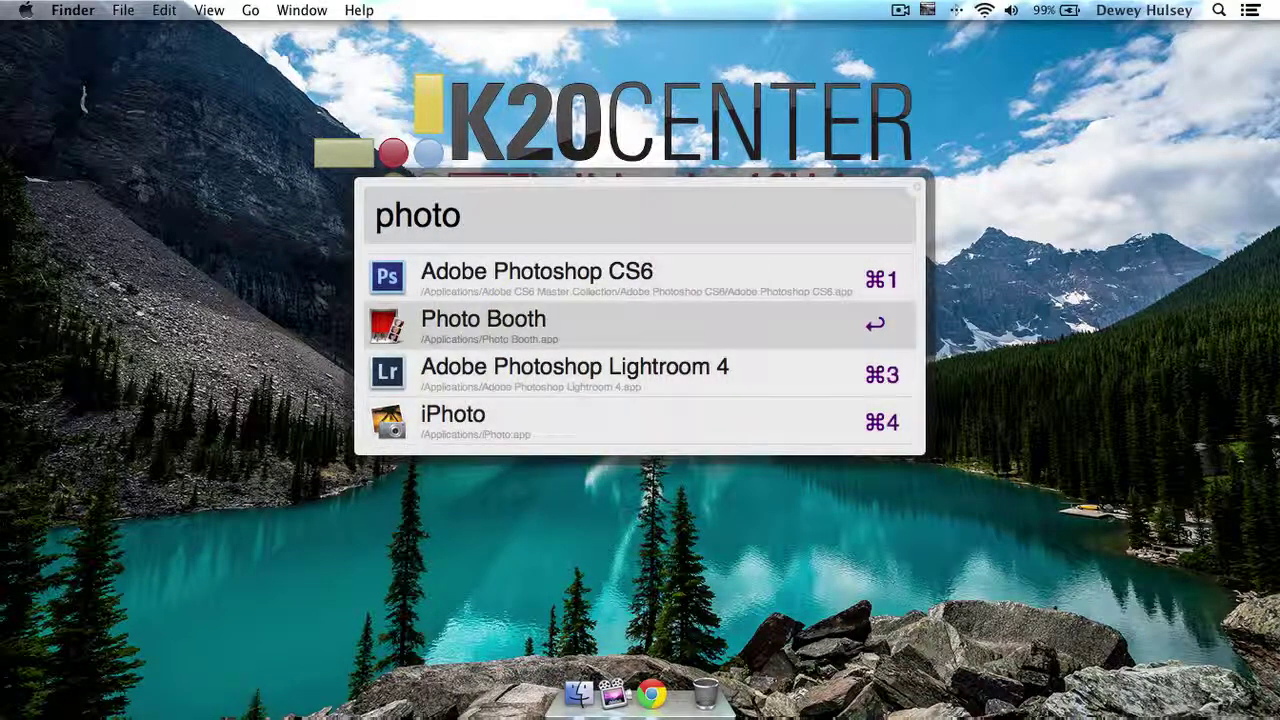
pyautogui.press('Up')
pyautogui.press('Down')
pyautogui.press('Down')
pyautogui.press('Down')
pyautogui.press('Up')
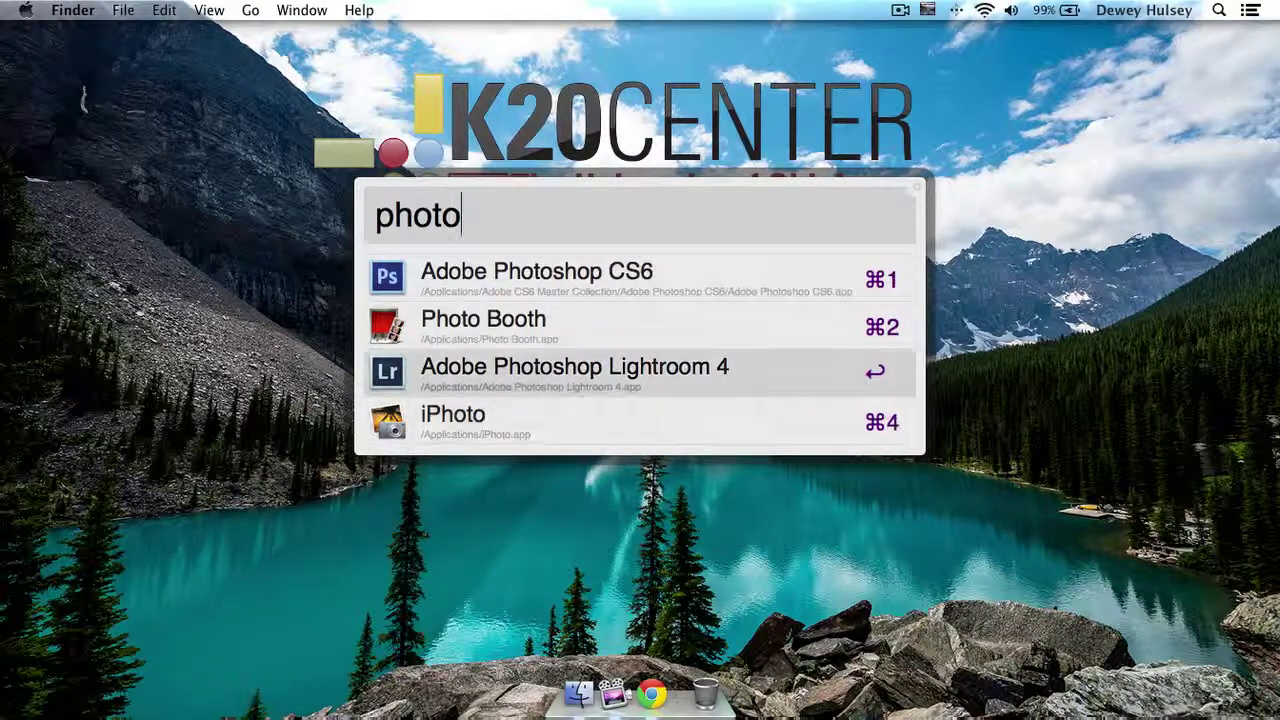
pyautogui.press('Up')
pyautogui.press('Up')
pyautogui.press('Down')
pyautogui.press('Down')
pyautogui.press('Up')
pyautogui.press('Up')
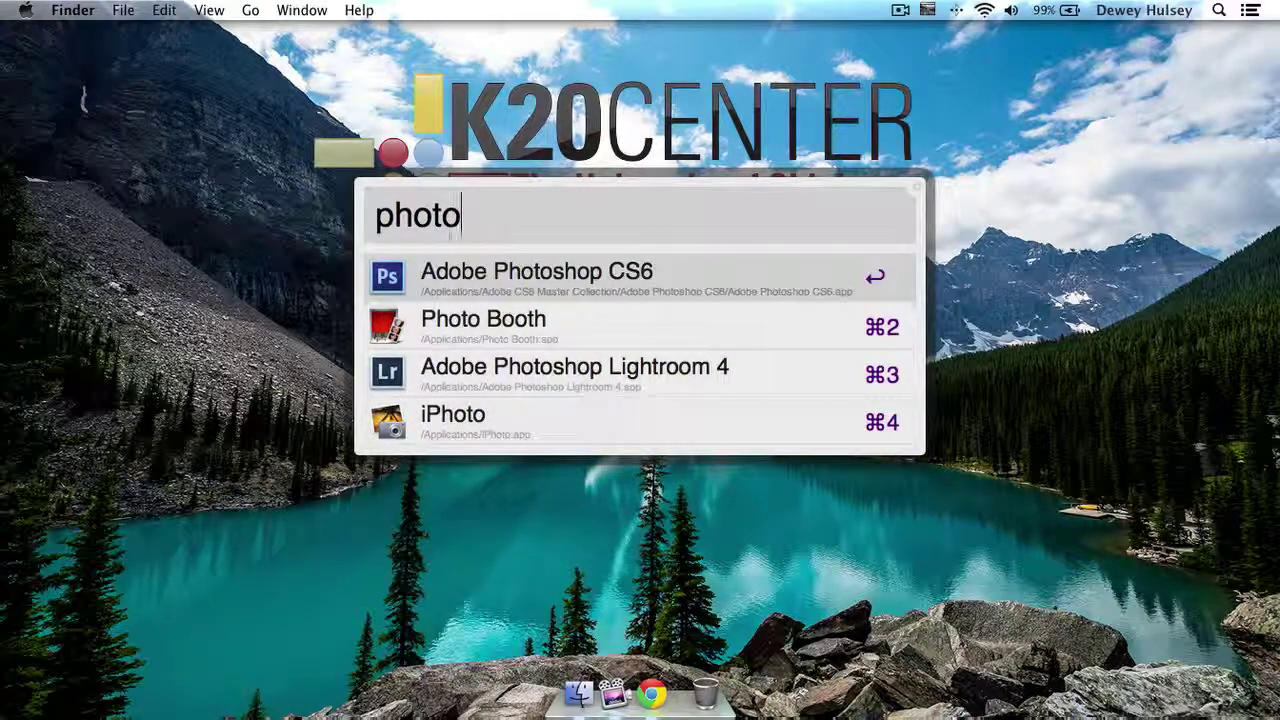
pyautogui.press('Down')
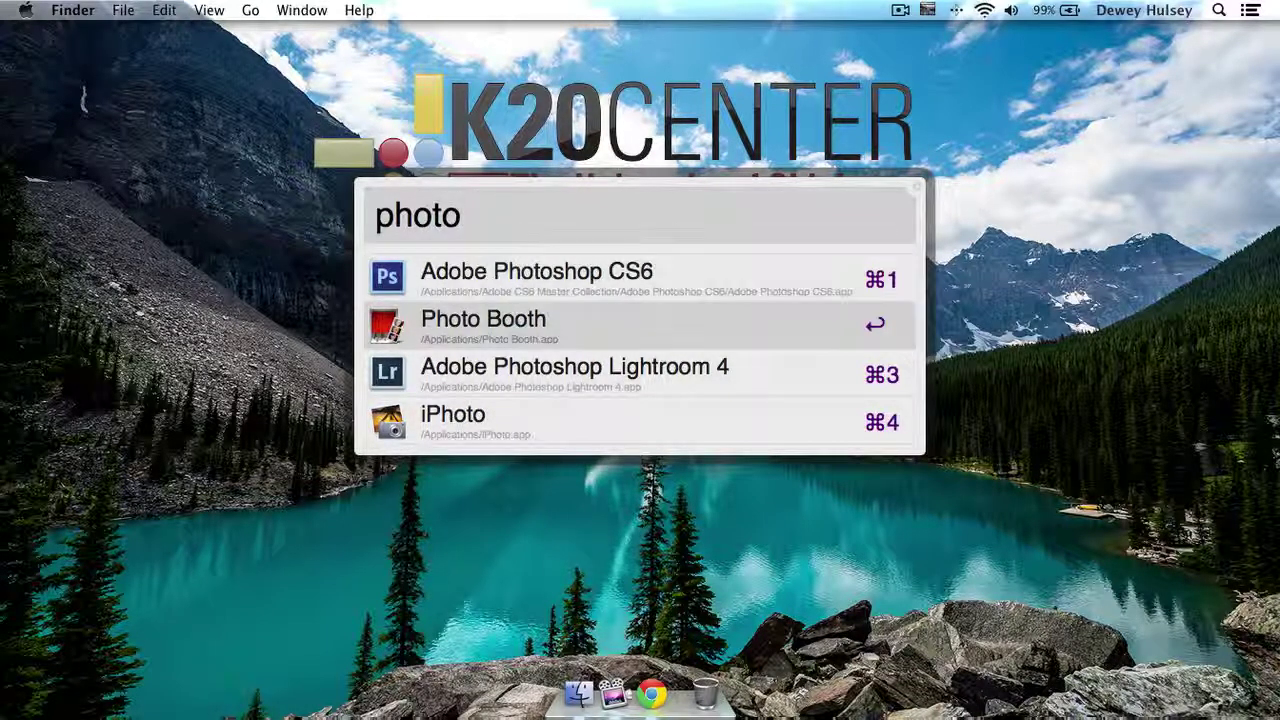
pyautogui.press('Up')
# - Launch Photoshop CS6, then search 'photo' again and open Lightroom 4 with Command-3
pyautogui.press('Return')
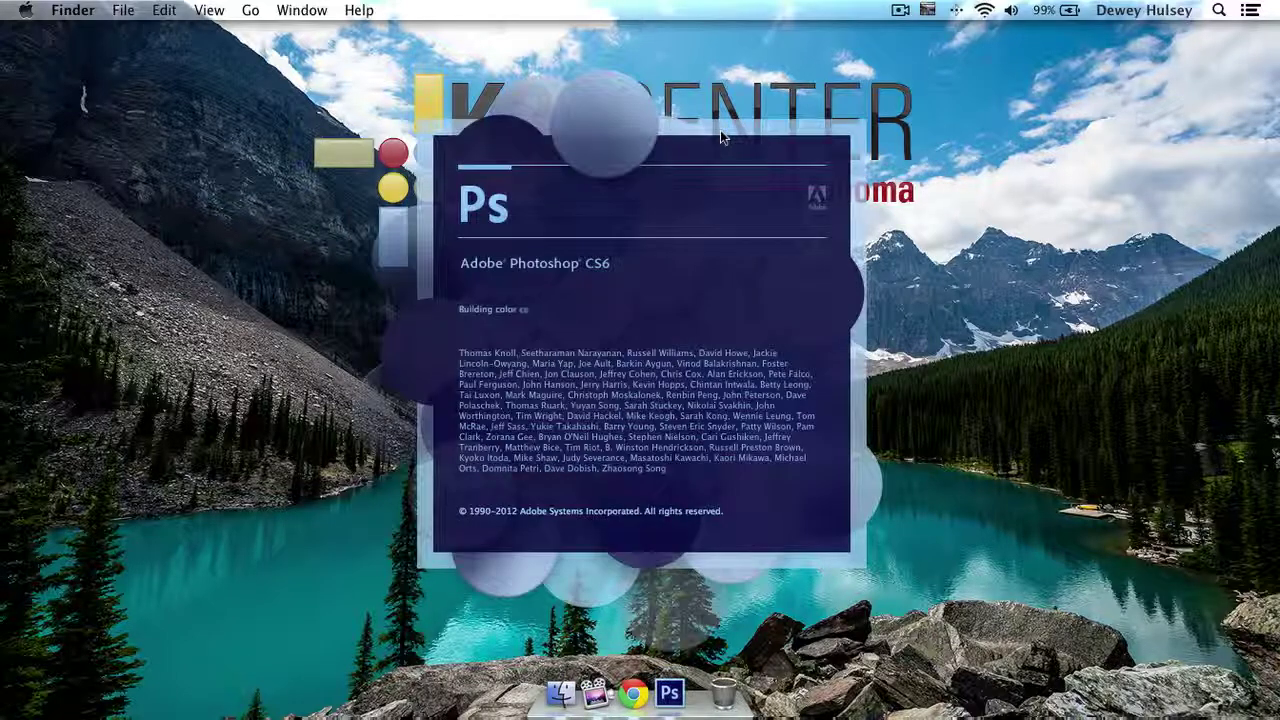
pyautogui.hotkey('alt', 'space')
pyautogui.write('ph')
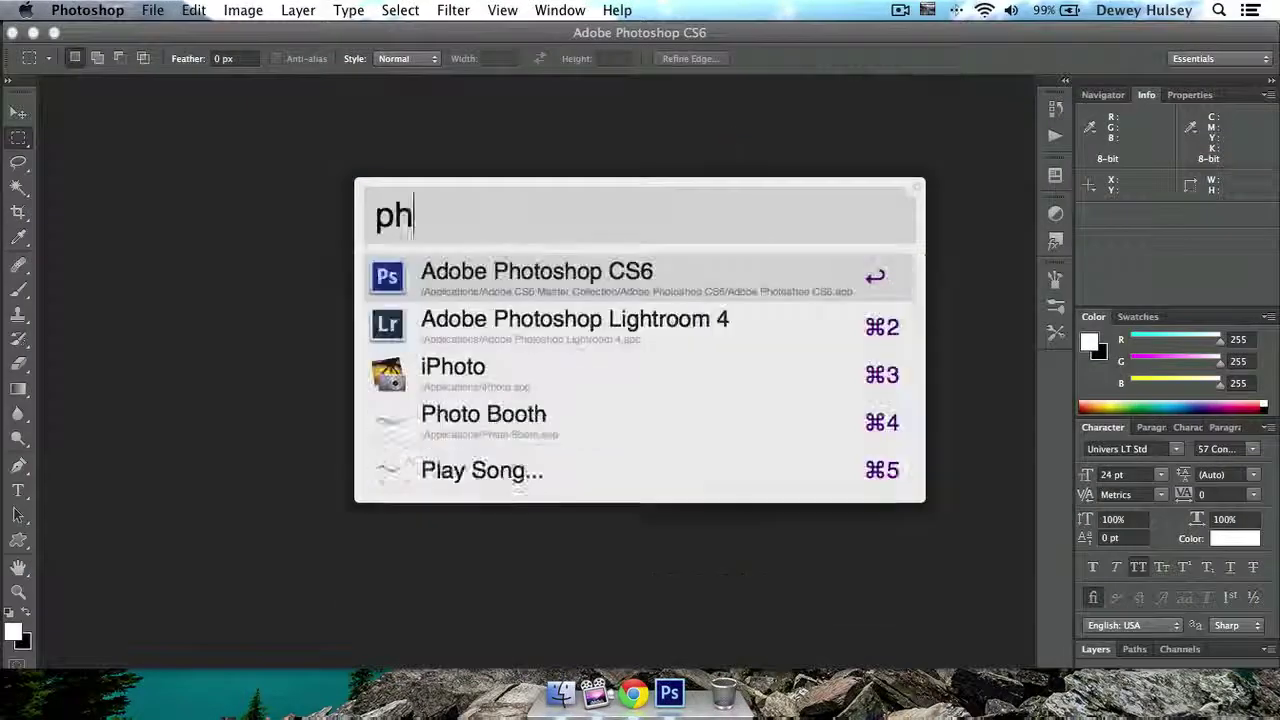
pyautogui.write('oto')
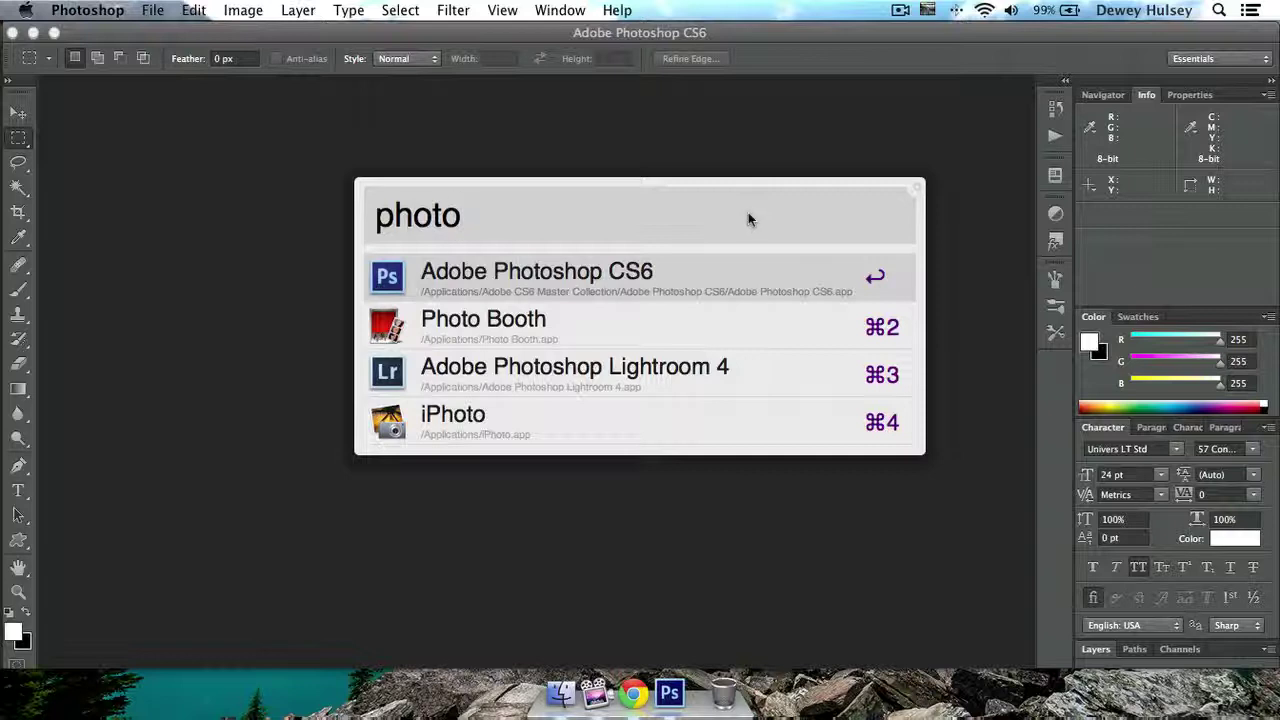
pyautogui.press('super+3')
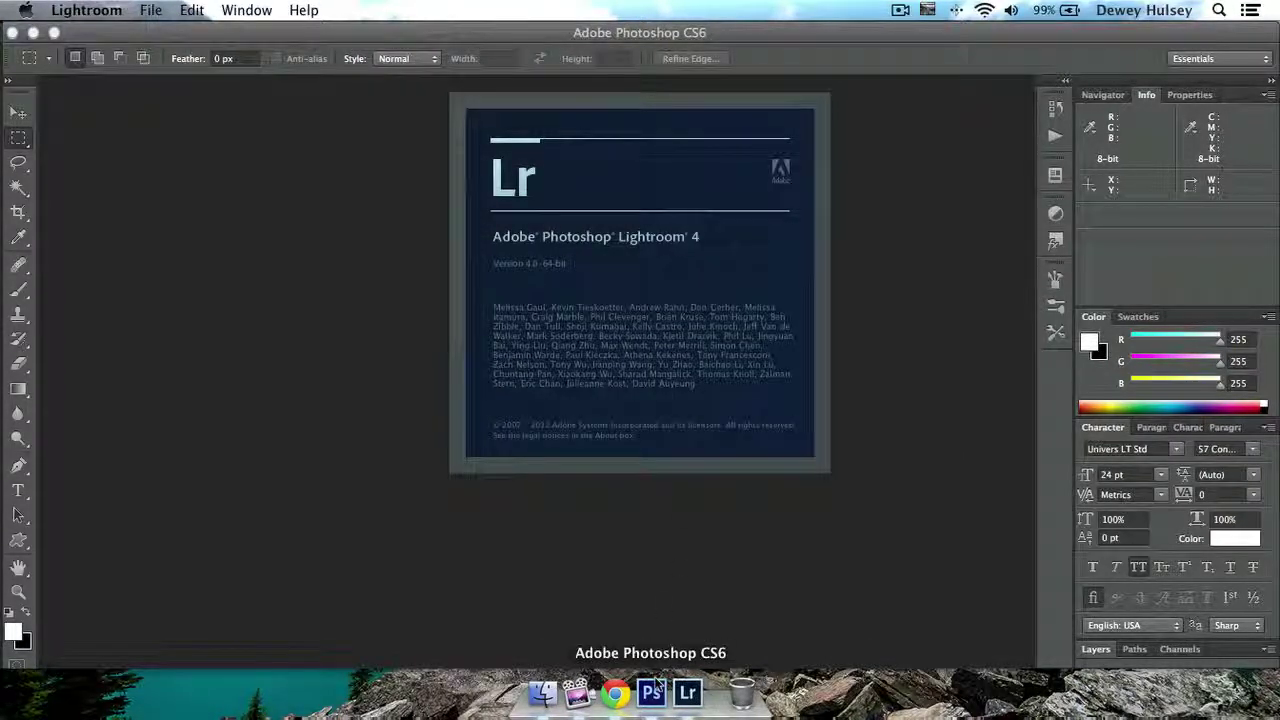
# - Show the Applications folder in Finder and dismiss Lightroom's update notice
pyautogui.click(543, 692)
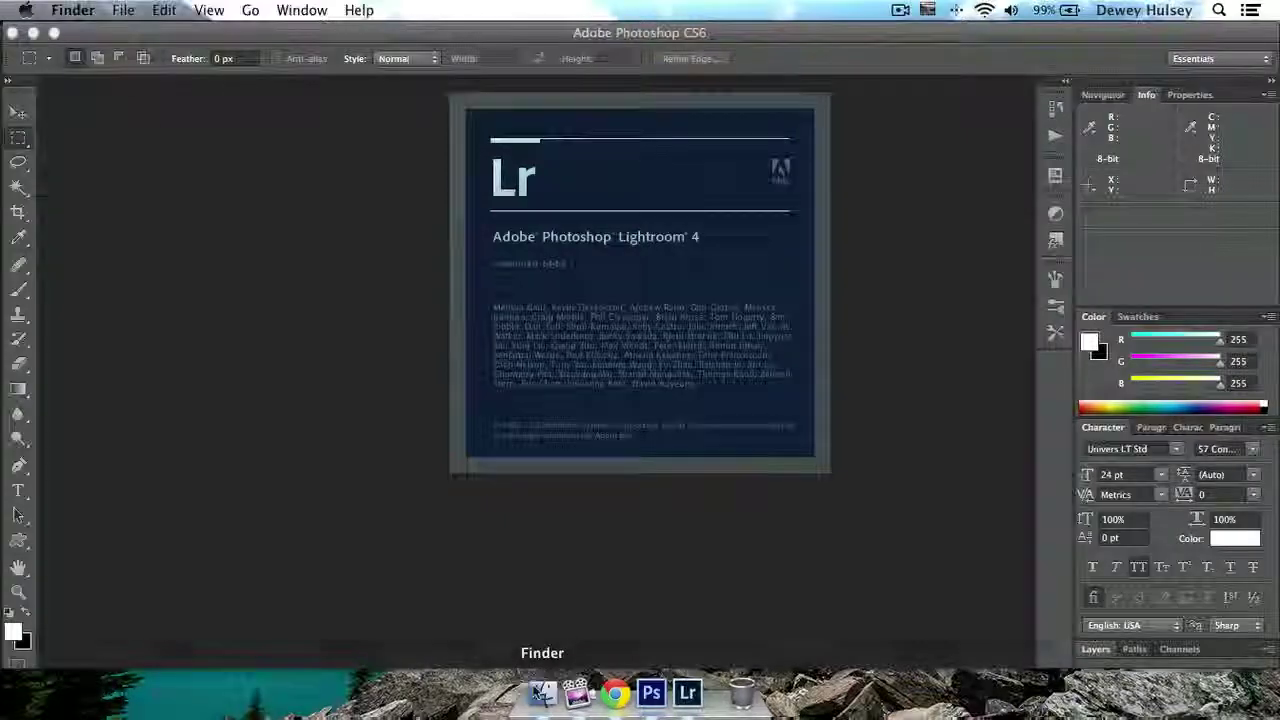
pyautogui.click(307, 247)
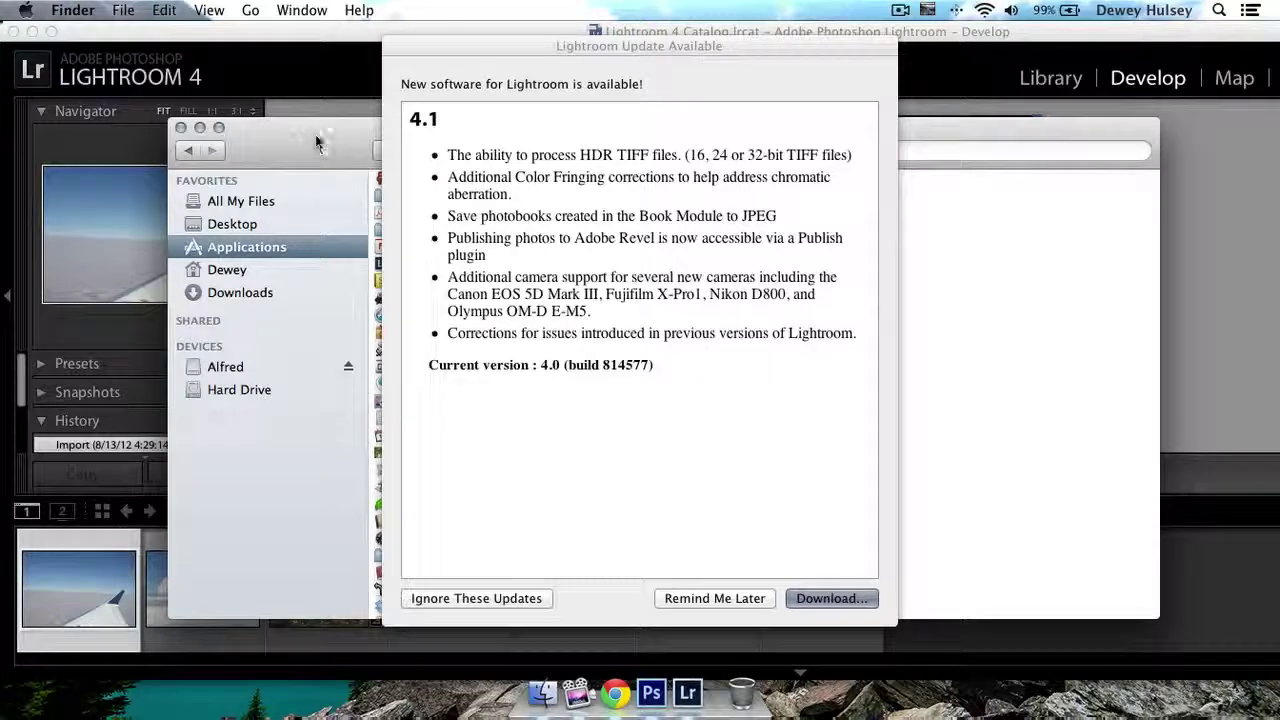
pyautogui.click(700, 598)
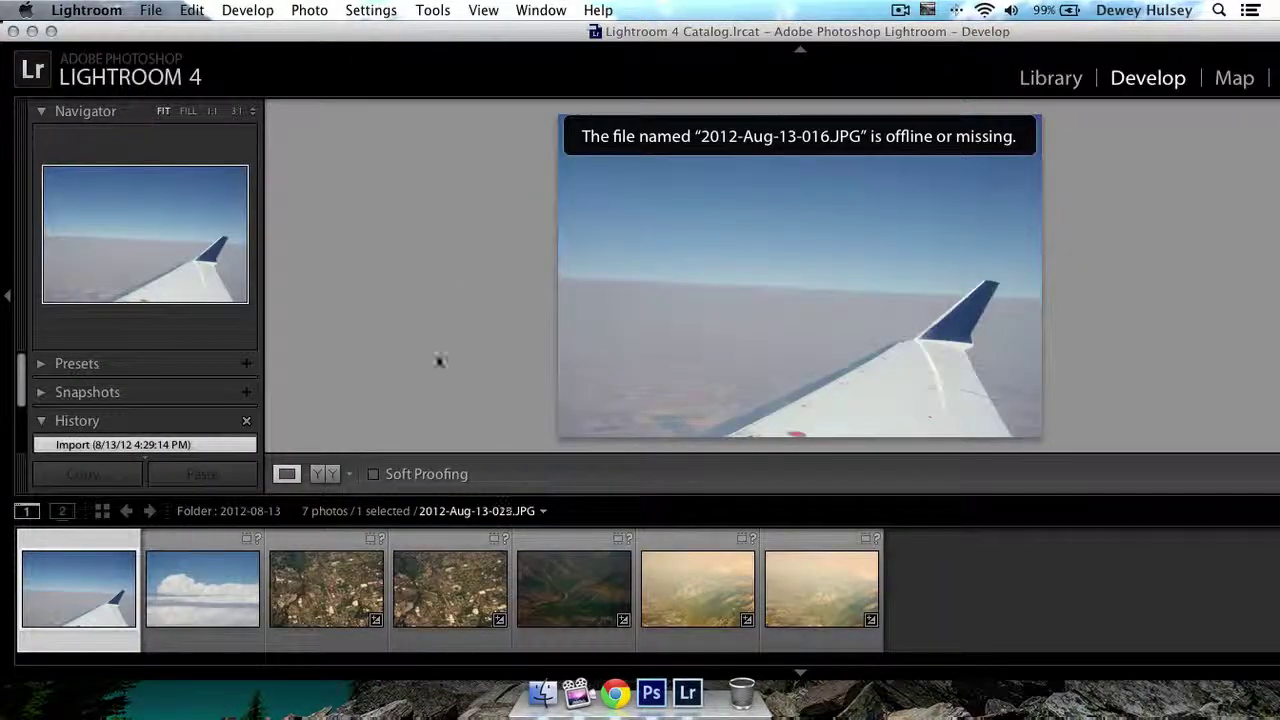
pyautogui.click(542, 692)
# - Scroll through the Applications list, close the window, and return to Photoshop CS6 and Lightroom
pyautogui.scroll(-5, 437, 372)
pyautogui.scroll(-5, 432, 365)
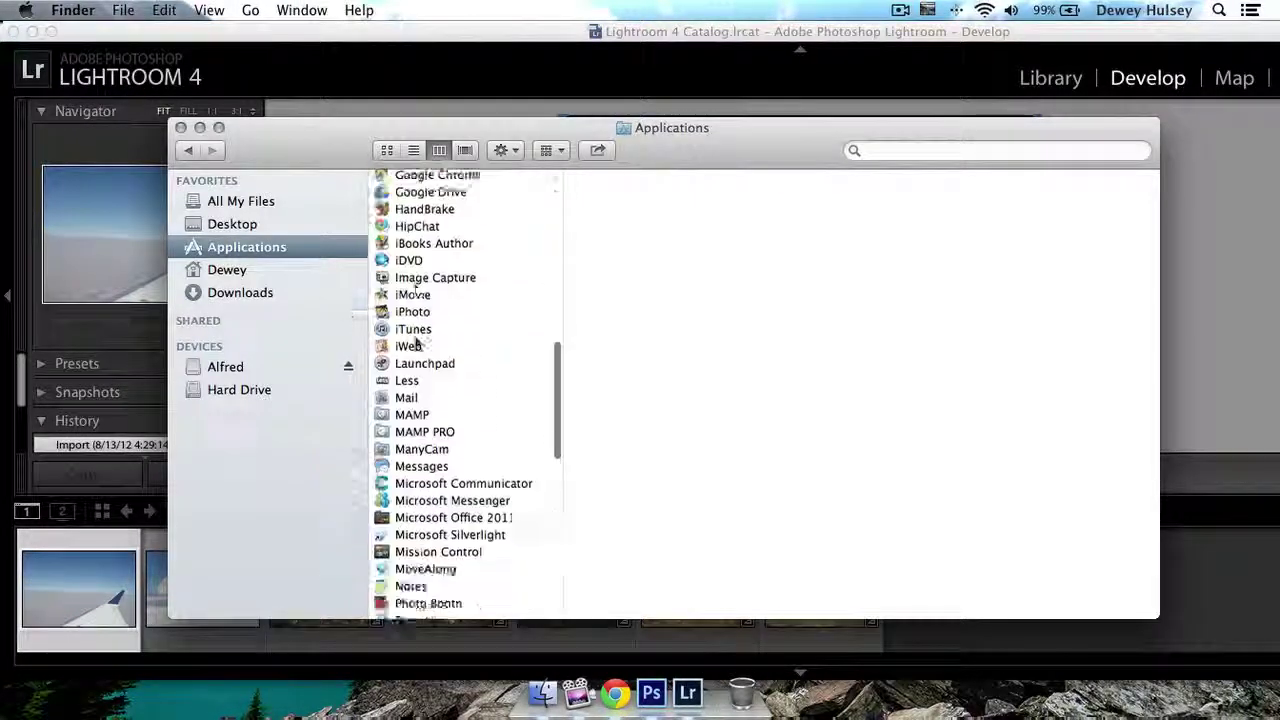
pyautogui.scroll(-5, 425, 355)
pyautogui.scroll(-5, 418, 343)
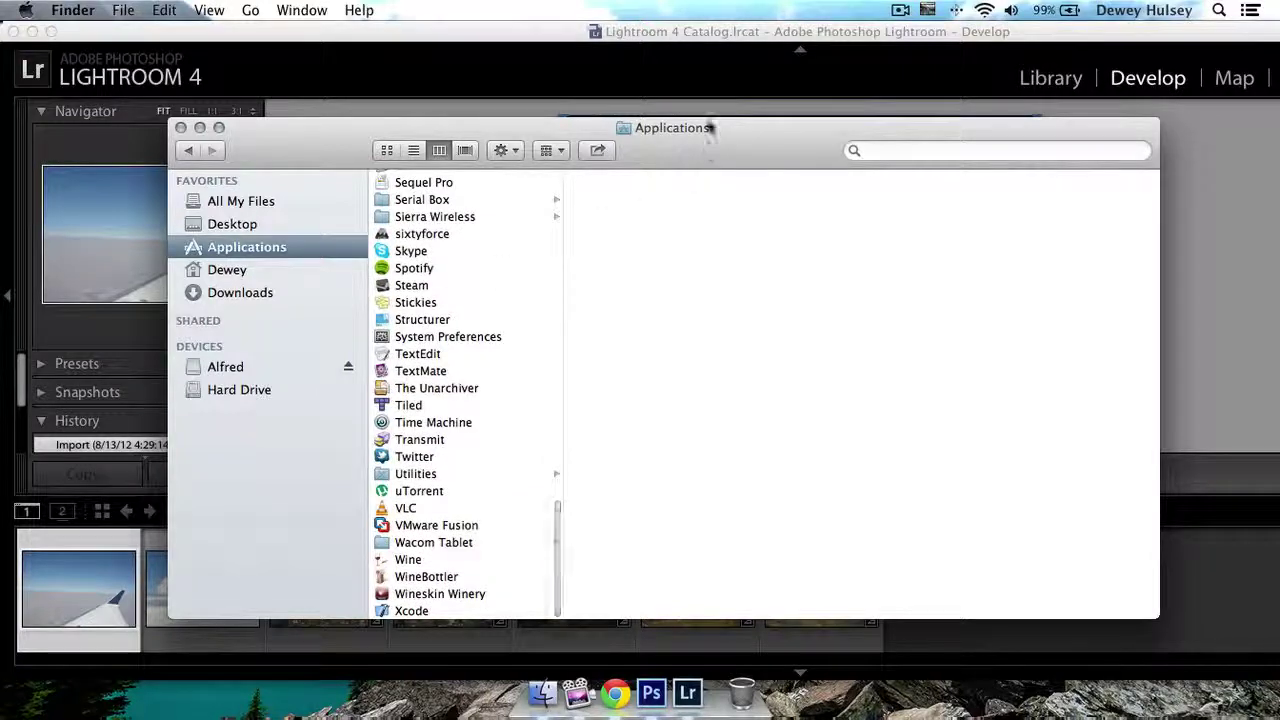
pyautogui.press('super+w')
pyautogui.press('super+Tab')
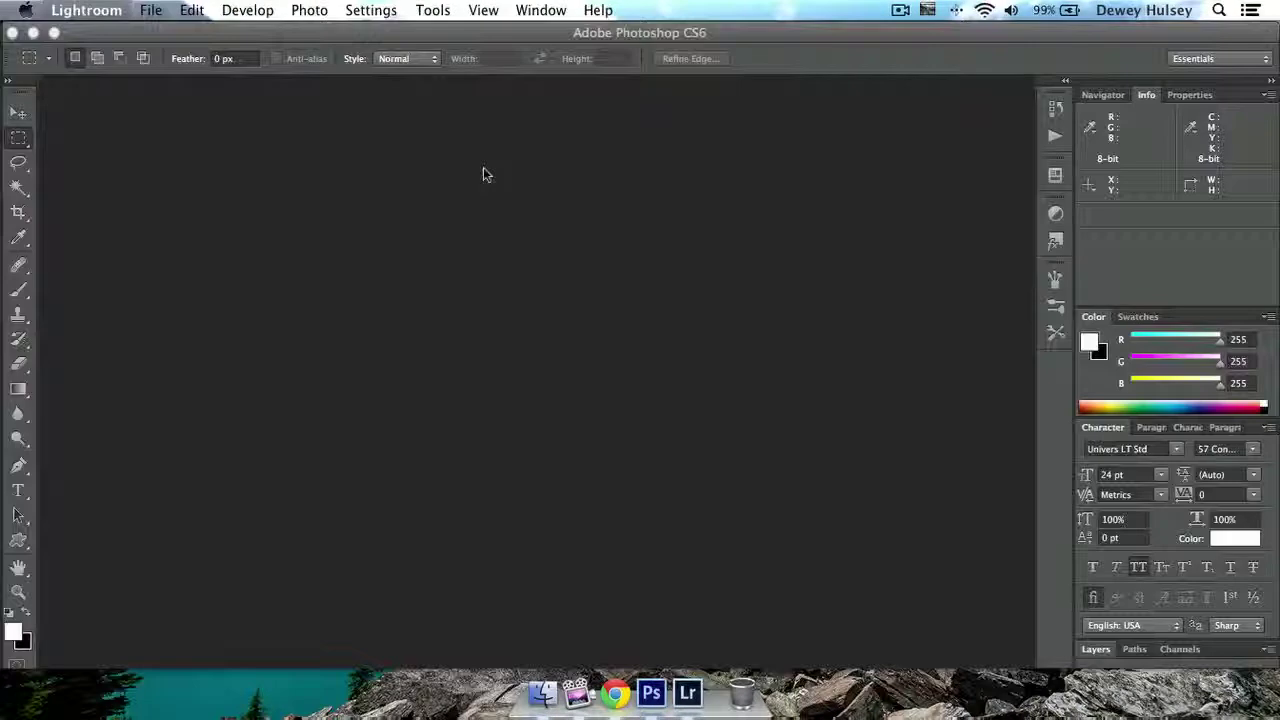
# - Quit Photoshop CS6 and Lightroom 4
pyautogui.click(651, 692)
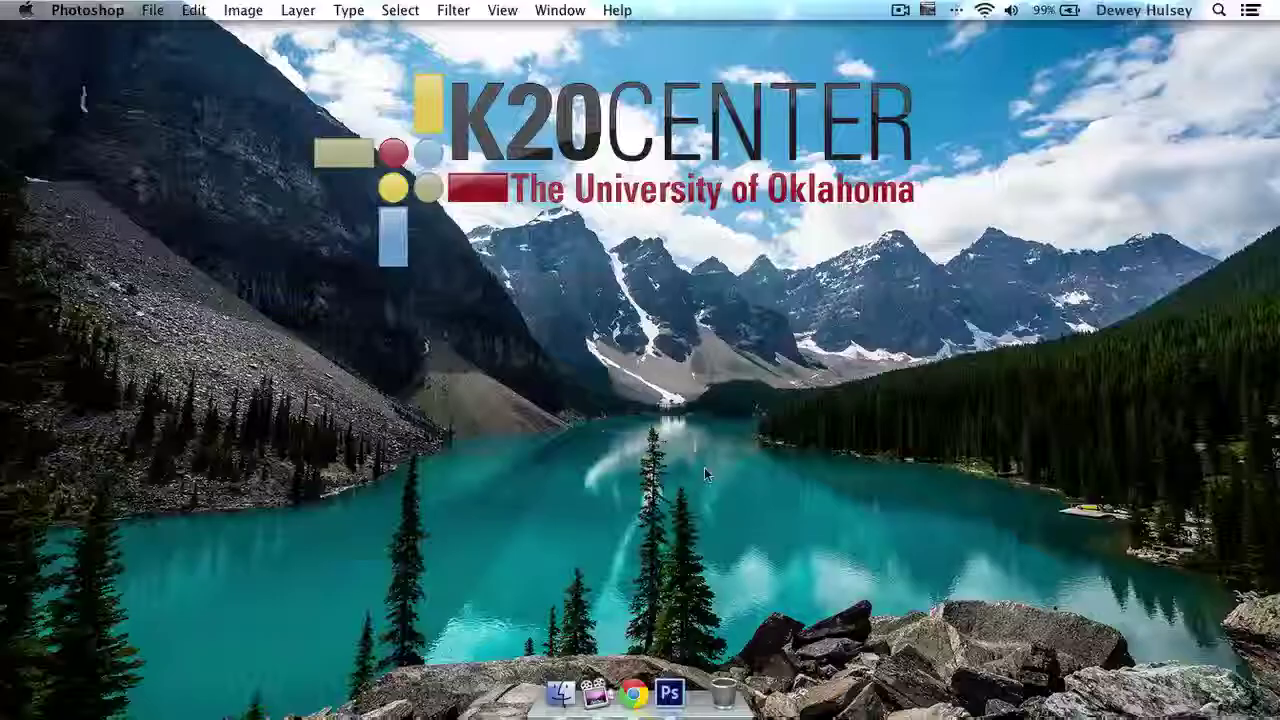
# - Open an empty Spotlight search field from the menu bar
pyautogui.click(1219, 11)
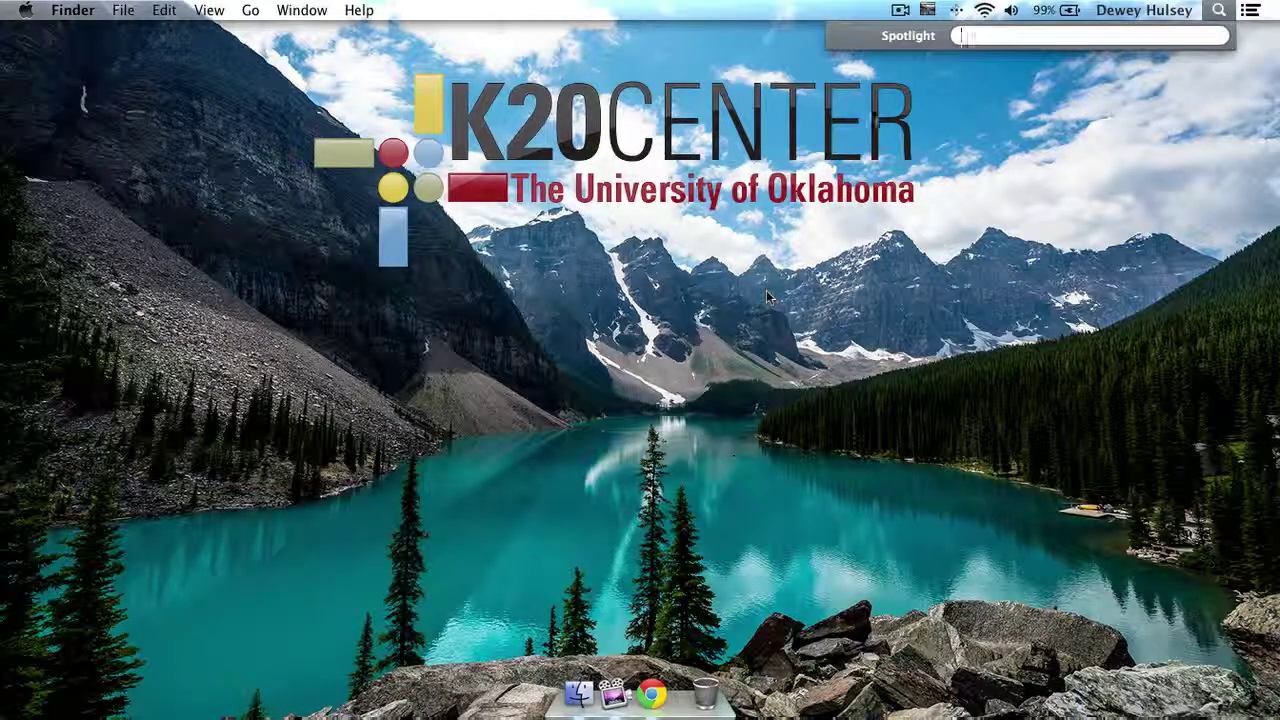